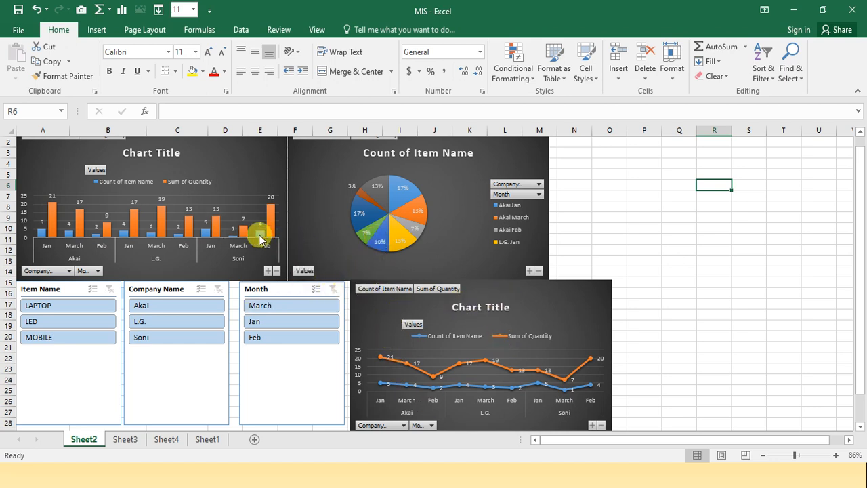
Examine the monthly sales records on Sheet1 that feed the dashboard, from the January rows through March
click(215, 440)
click(215, 440)
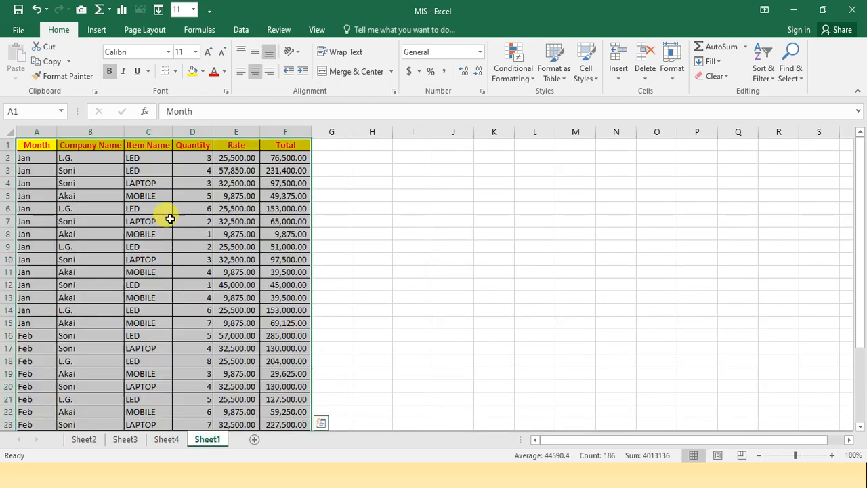
click(83, 170)
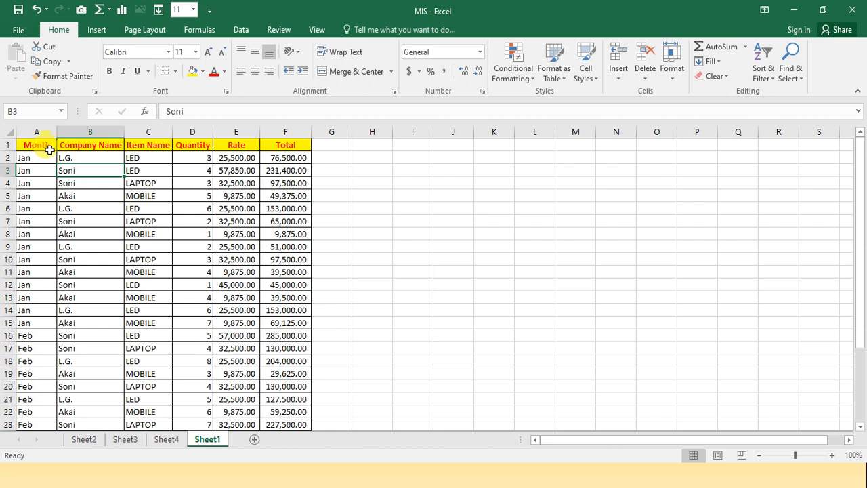
click(49, 159)
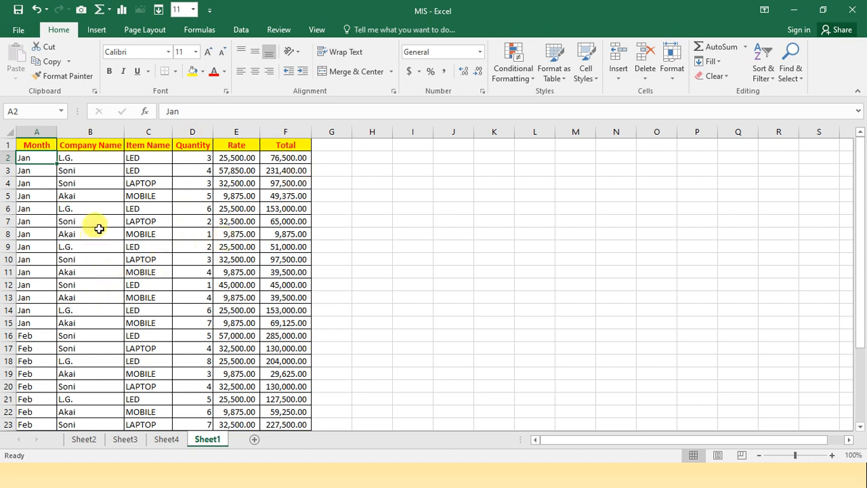
scroll(49, 312, down, 4)
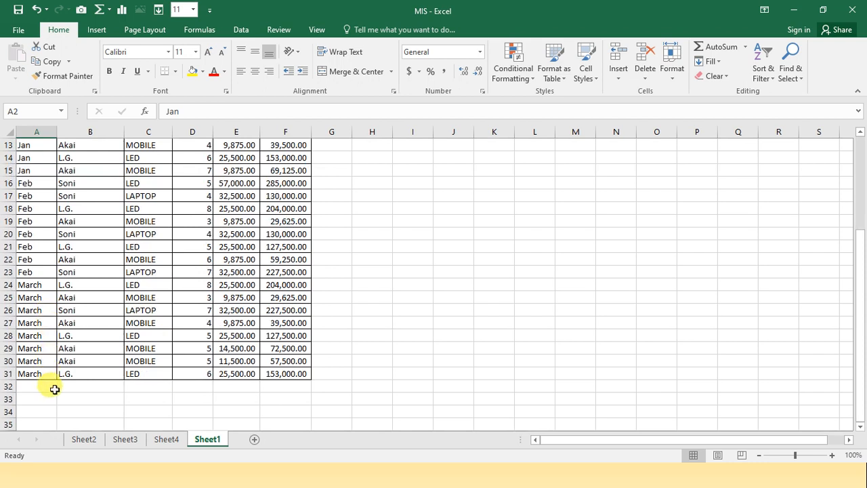
scroll(56, 372, up, 4)
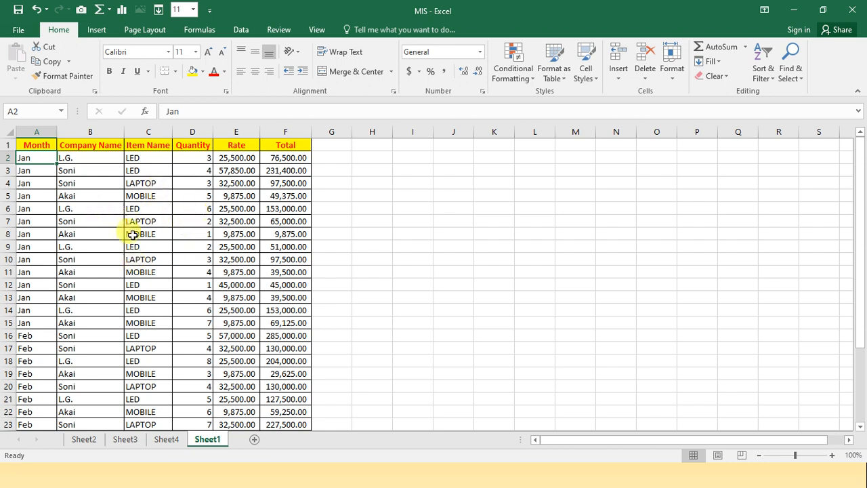
scroll(160, 264, down, 6)
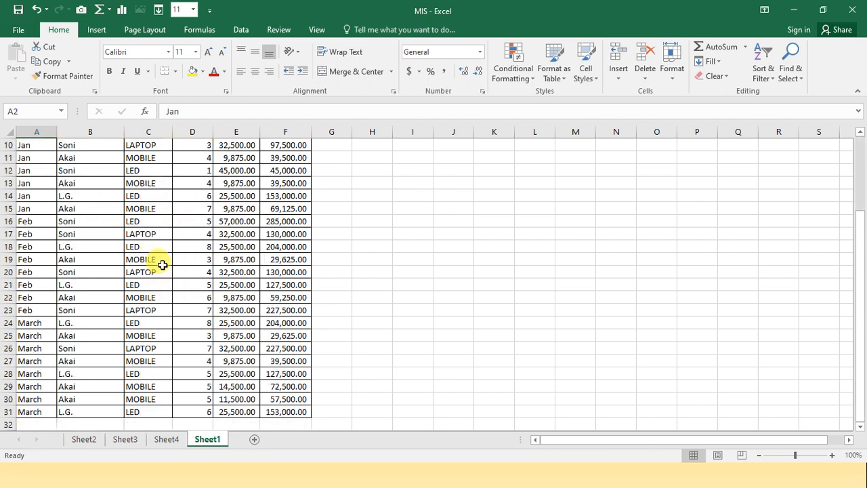
scroll(162, 265, up, 2)
scroll(162, 265, up, 4)
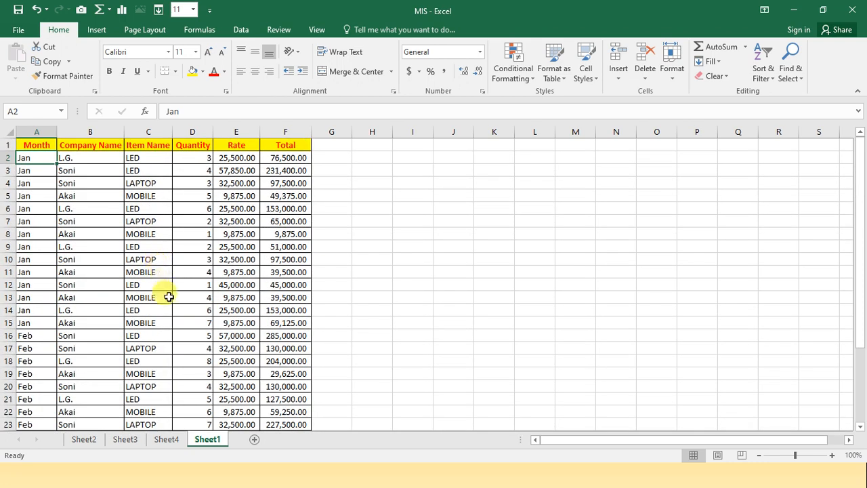
Filter the Sheet2 dashboard to company L.G. and month Jan with the slicers, and clear both filters again
click(91, 438)
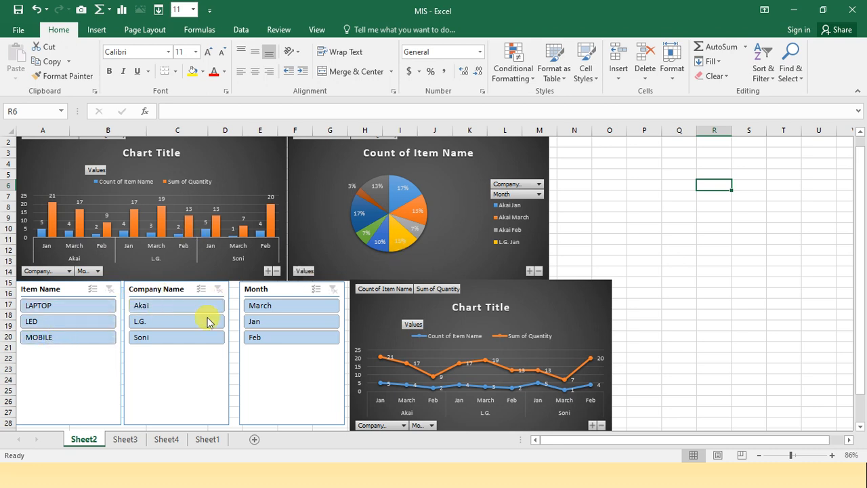
click(181, 328)
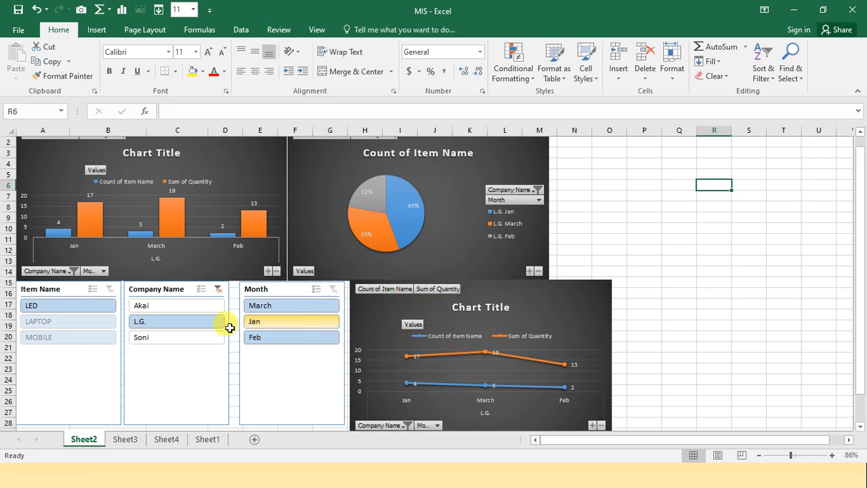
click(268, 322)
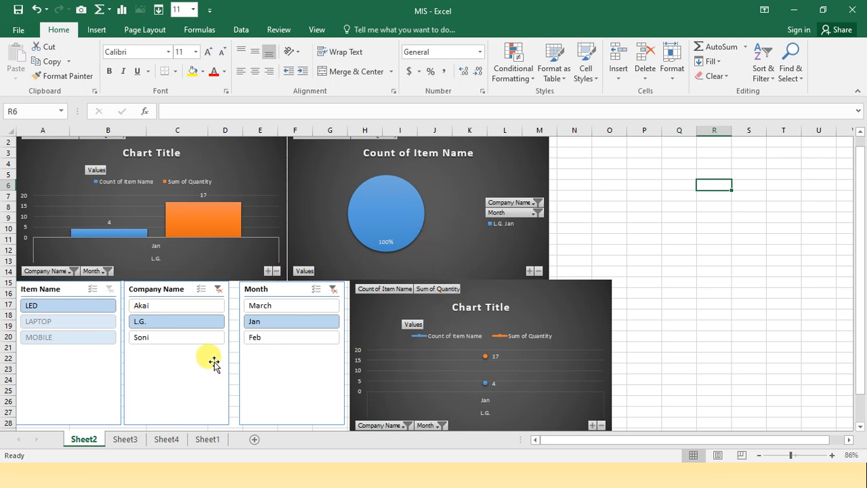
click(225, 289)
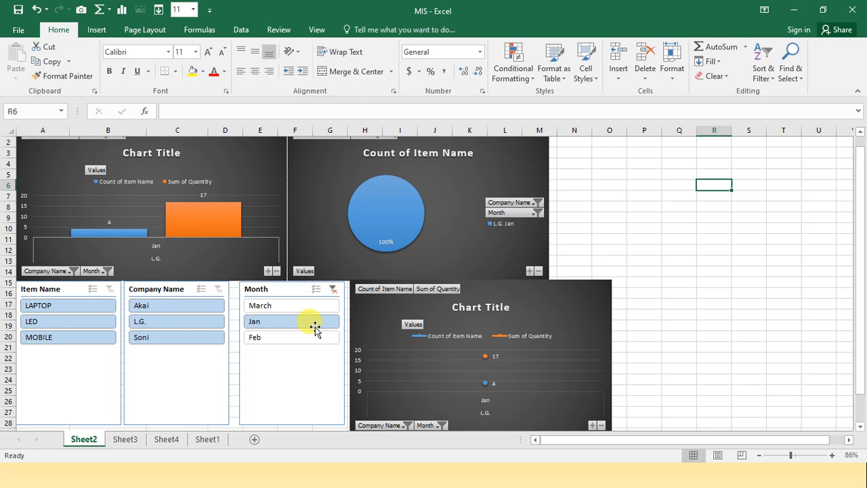
click(334, 290)
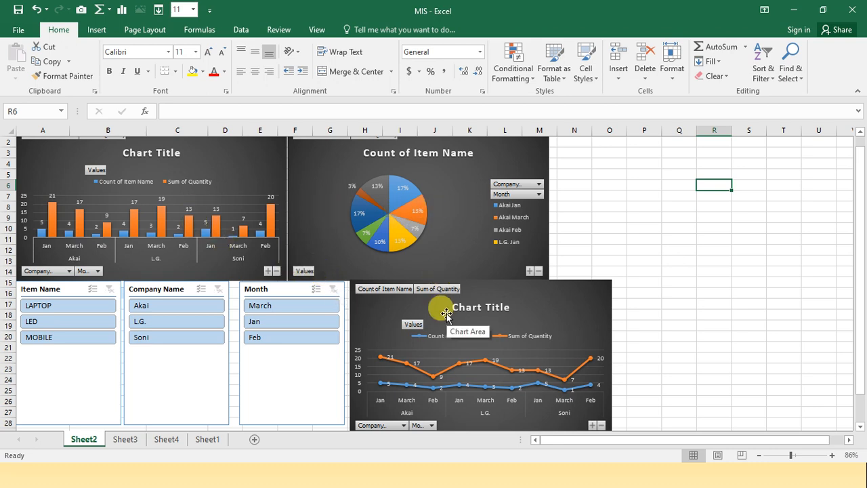
Switch to the MIS Demo workbook and review the sales data on its sheet
key(alt+Tab)
key(alt+Tab)
key(alt+Tab)
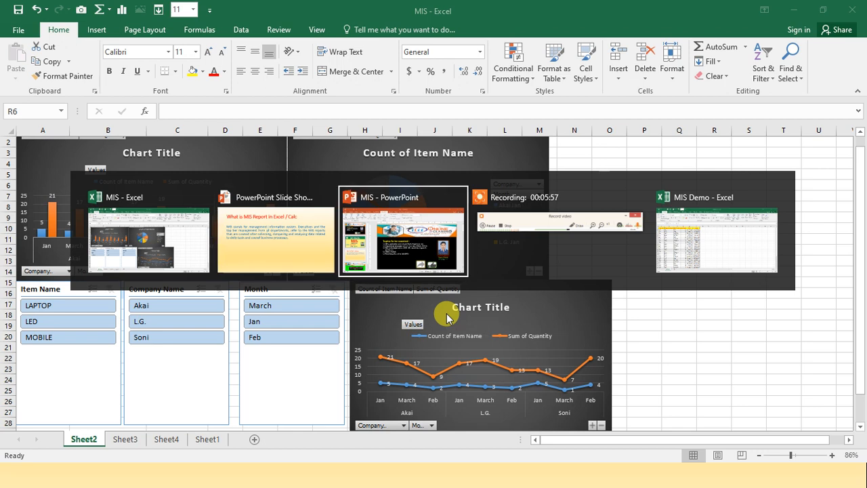
key(alt+Tab)
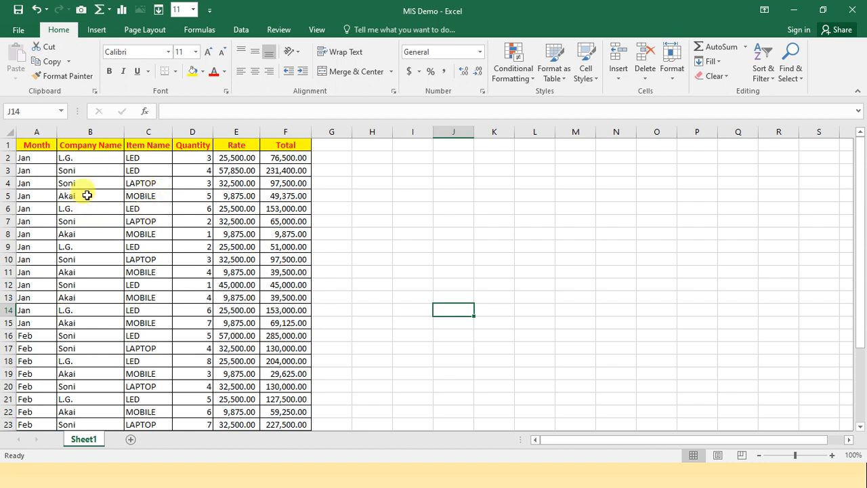
scroll(87, 195, down, 6)
scroll(87, 195, up, 6)
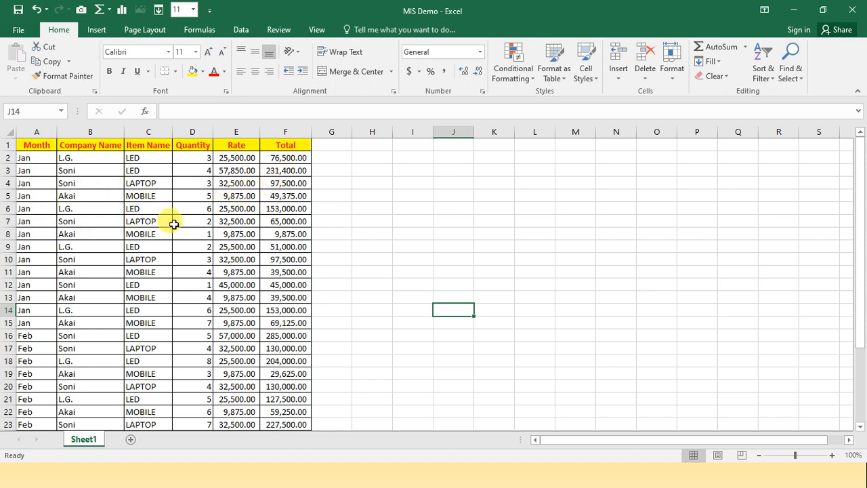
scroll(173, 224, down, 5)
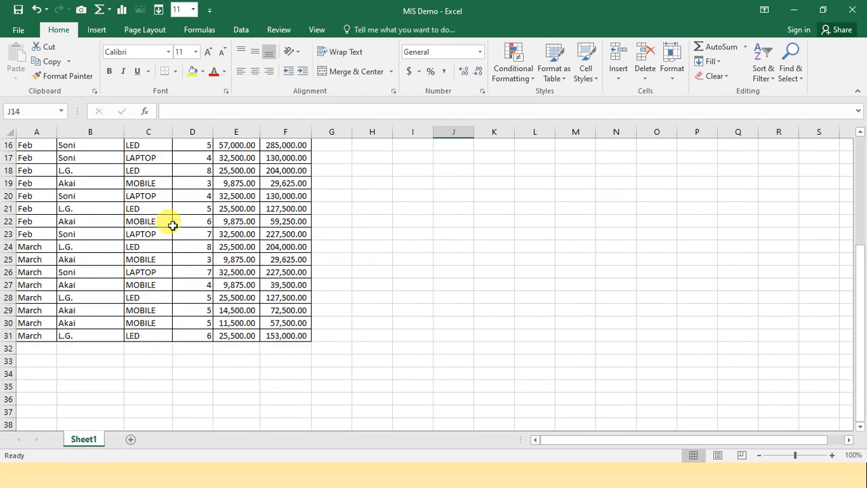
scroll(173, 225, up, 5)
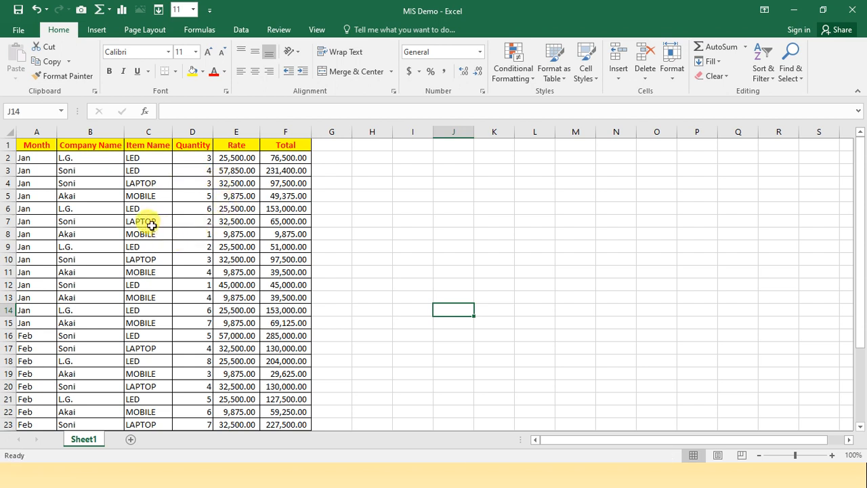
Create a PivotTable on a new worksheet from the sales data range A1:F31, headers included
click(42, 144)
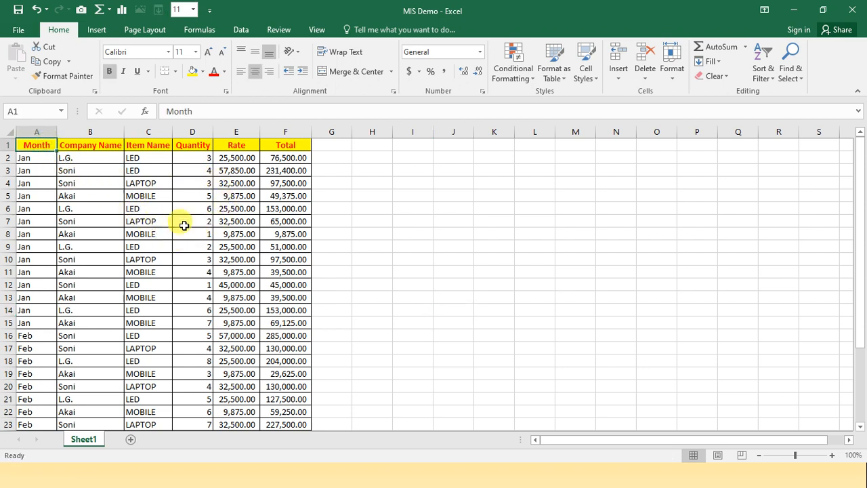
key(shift+Right)
key(shift+Right)
key(shift+Right)
key(shift+Right)
key(shift+Right)
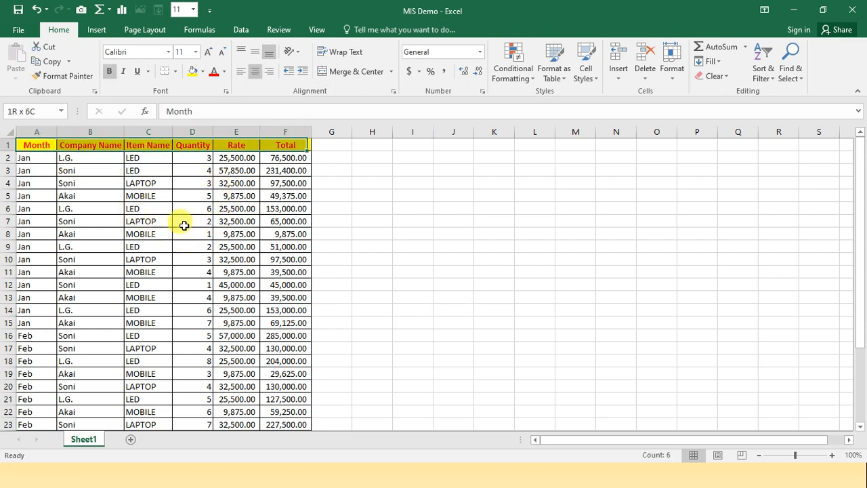
key(shift+Down)
key(shift+Down)
key(shift+Down)
key(shift+Down)
key(shift+Down)
key(shift+Down)
key(shift+Down)
key(shift+Down)
key(shift+Down)
key(shift+Down)
key(shift+Down)
key(shift+Down)
key(shift+Down)
key(shift+Down)
key(shift+Down)
key(shift+Down)
key(shift+Down)
key(shift+Down)
key(shift+Down)
key(shift+Down)
key(shift+Down)
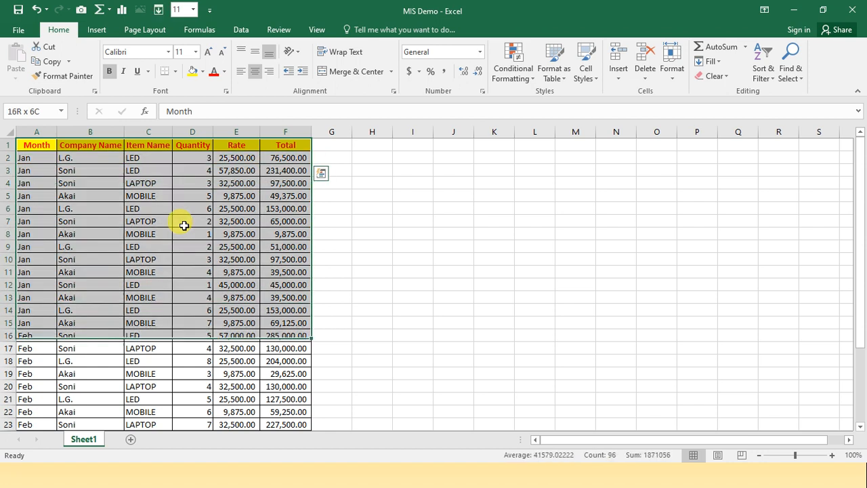
key(shift+Down)
key(shift+Down)
key(shift+Down)
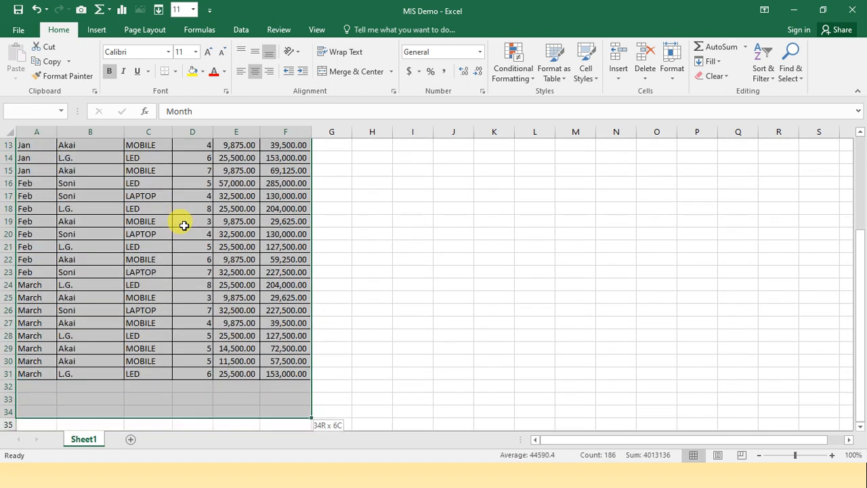
click(100, 32)
click(24, 64)
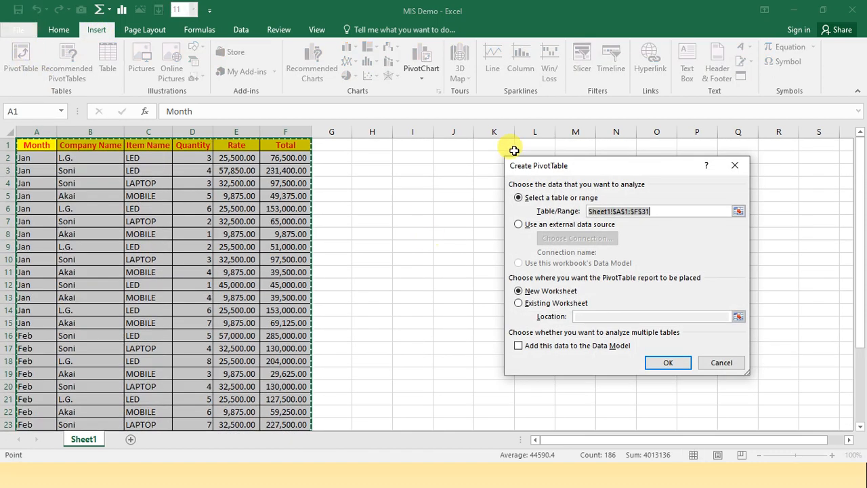
click(691, 211)
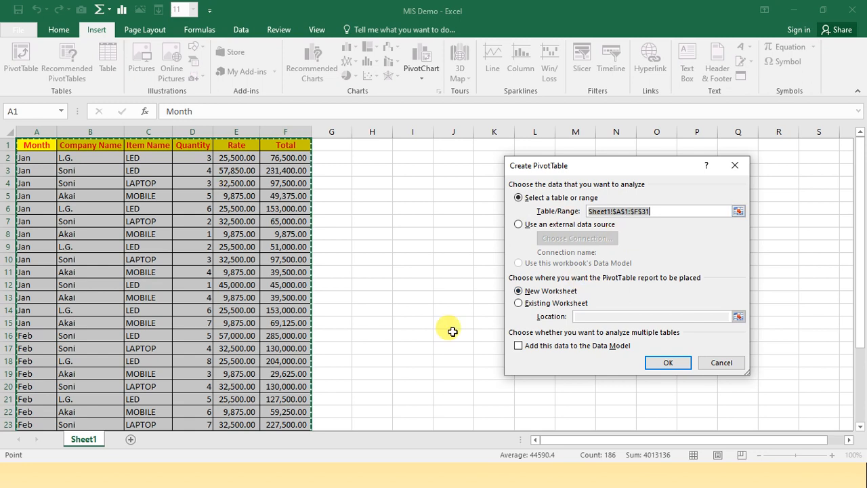
click(669, 362)
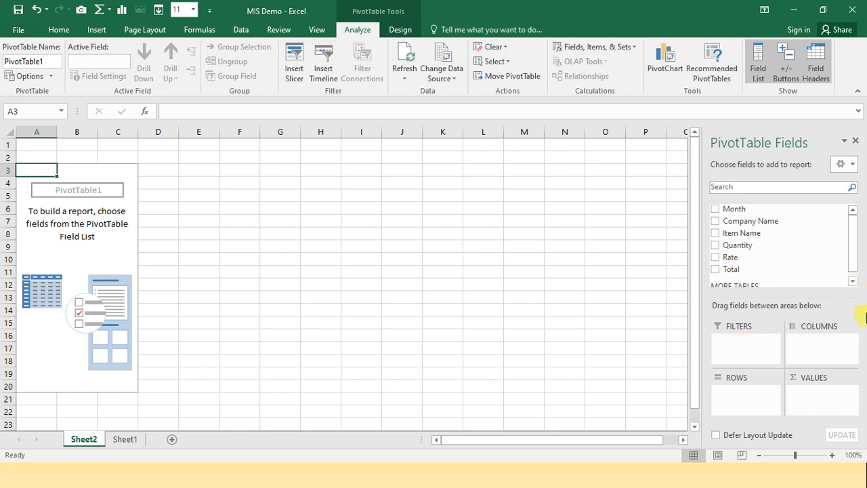
Add Company Name as the PivotTable's row field and nest Month beneath it
drag(763, 223, 722, 359)
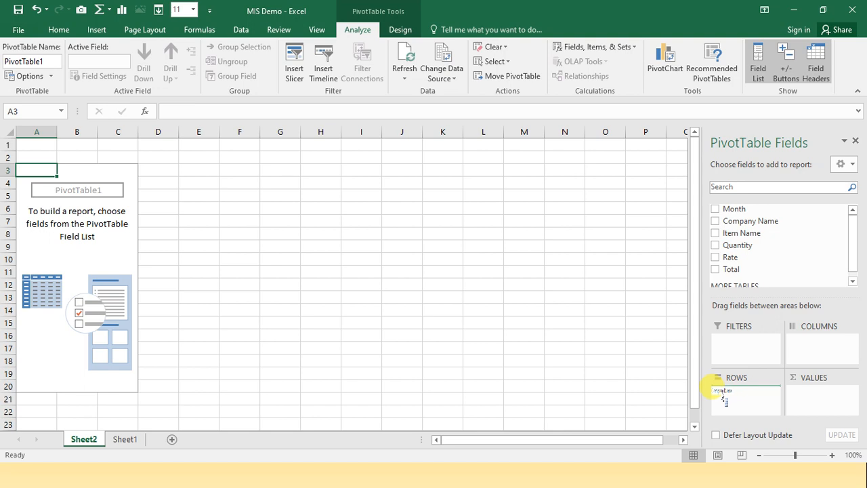
drag(724, 398, 740, 391)
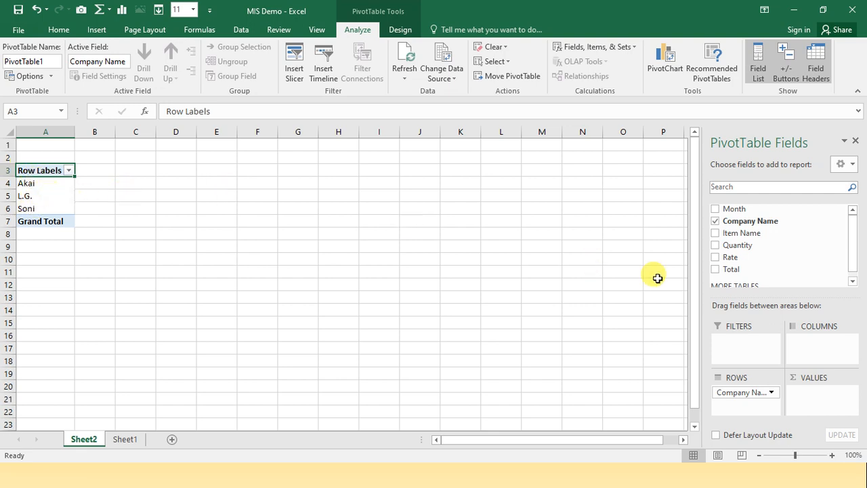
drag(739, 208, 734, 403)
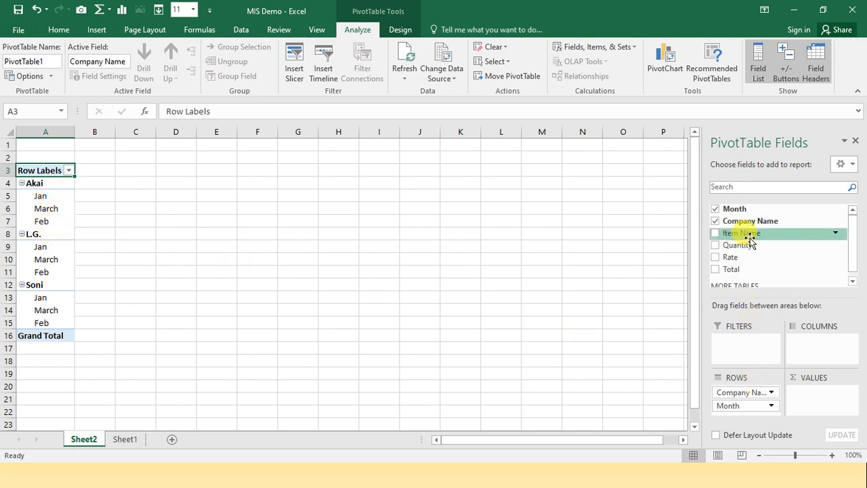
Add Item Name as a count and Quantity as a sum to the PivotTable's values
drag(750, 237, 785, 332)
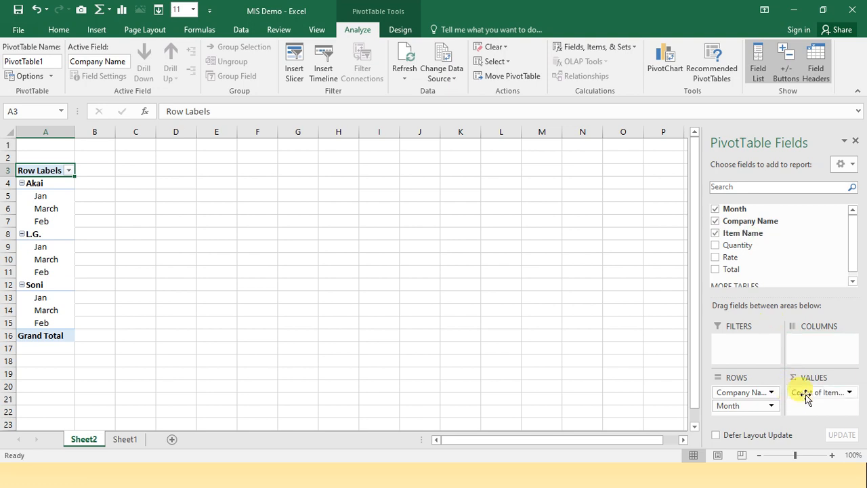
drag(806, 400, 807, 398)
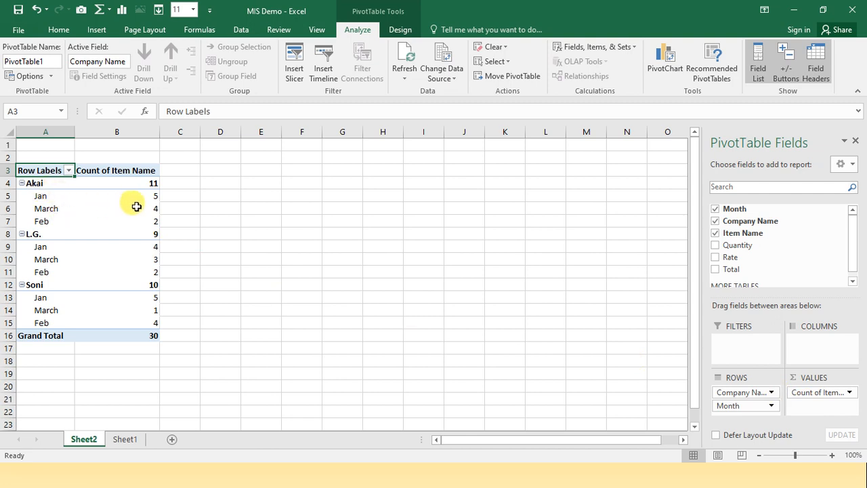
mouse_move(140, 204)
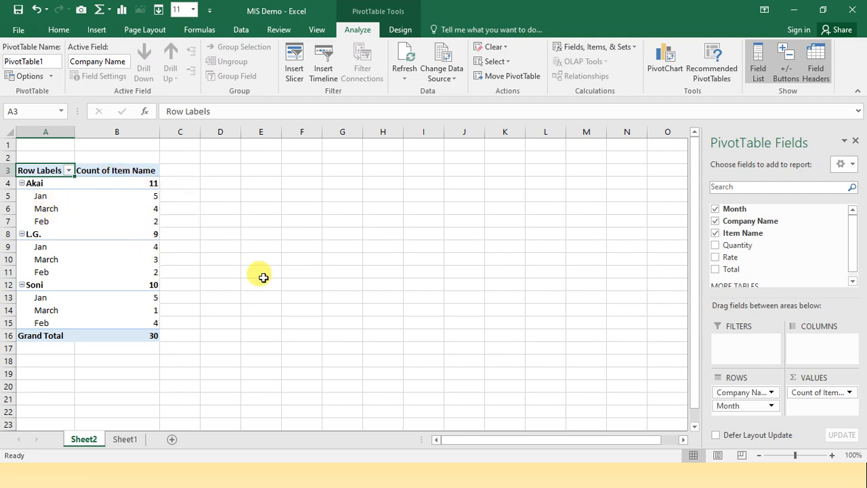
drag(738, 245, 806, 410)
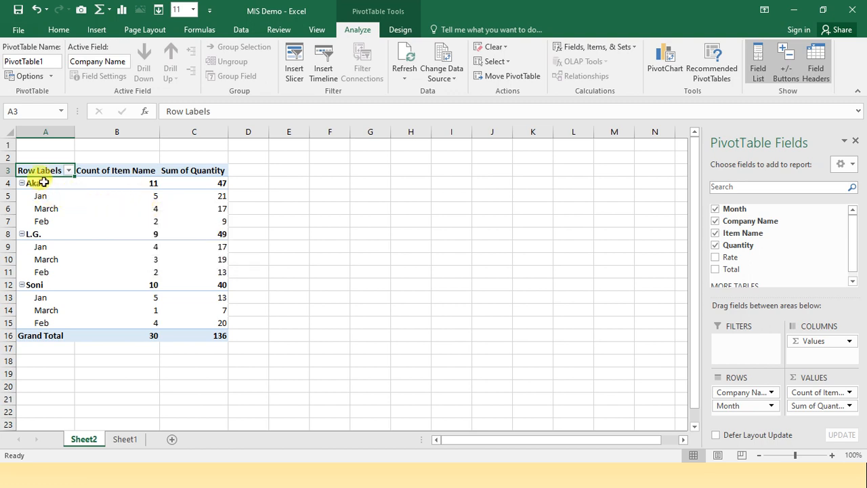
Insert a pie PivotChart from the whole PivotTable A3:C16 and move it beside the table, starting around column D
drag(47, 172, 188, 338)
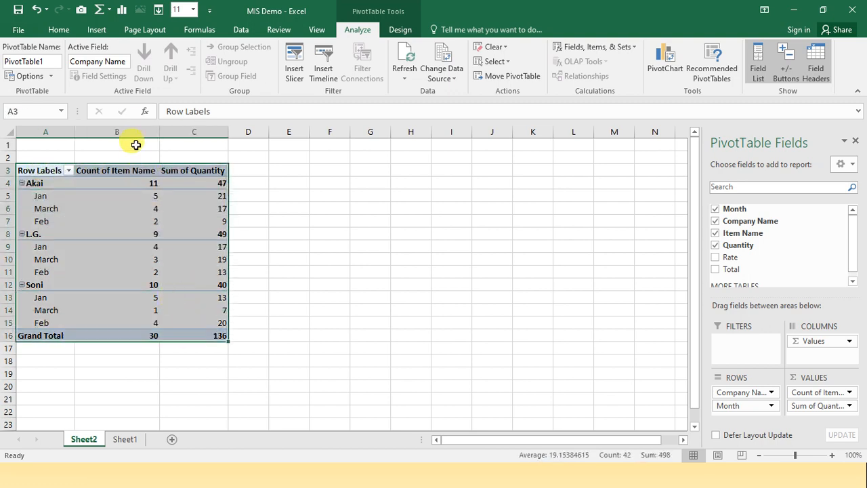
click(91, 31)
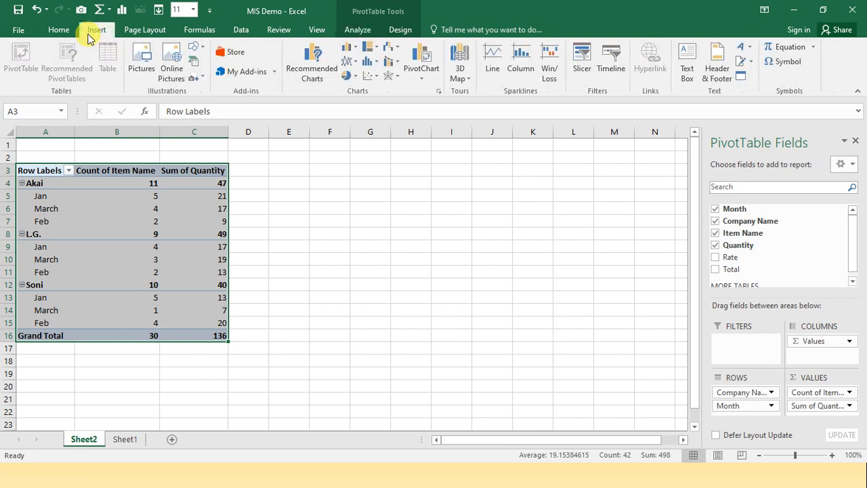
click(428, 81)
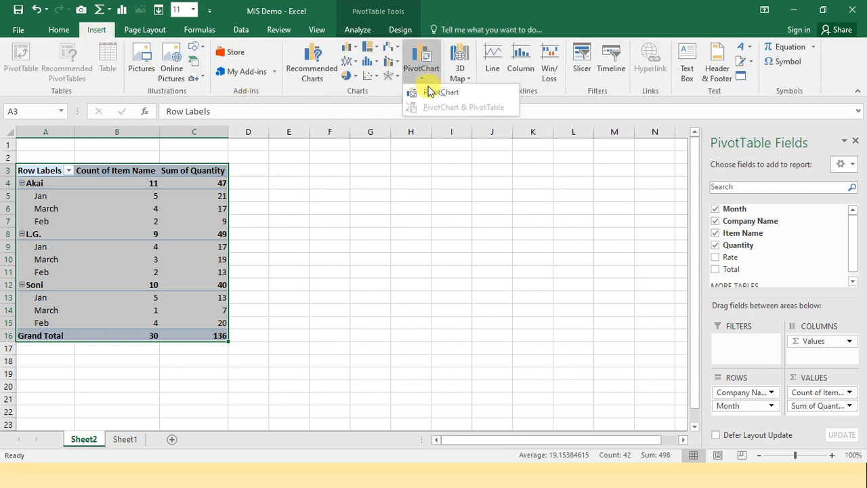
click(429, 91)
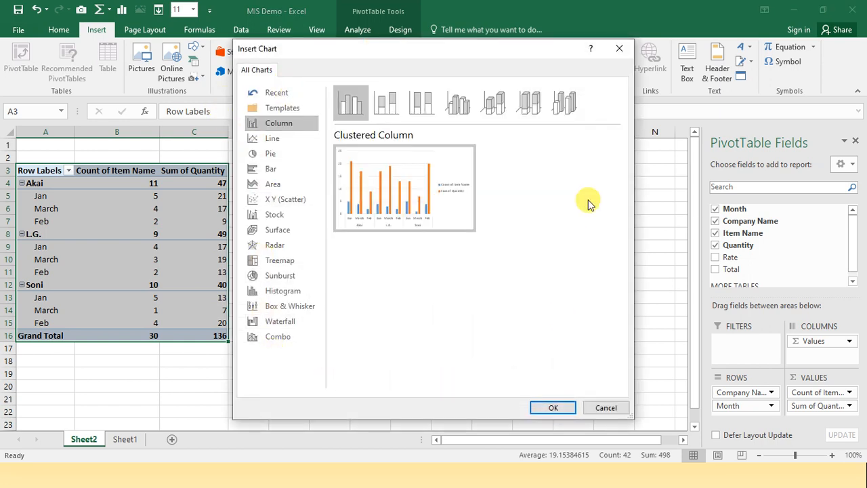
click(275, 153)
mouse_move(470, 212)
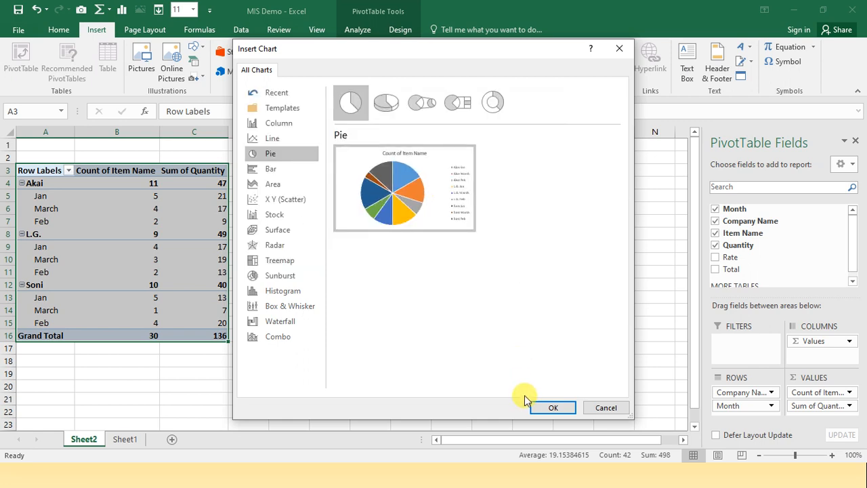
click(537, 412)
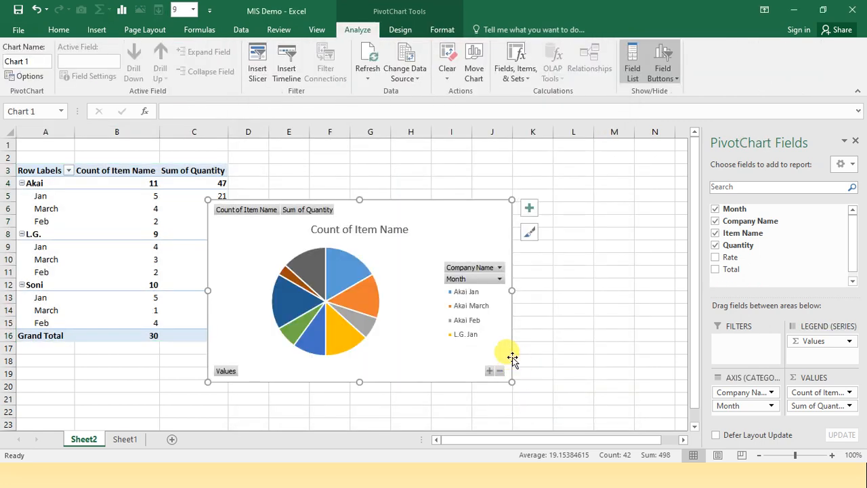
drag(426, 232, 466, 178)
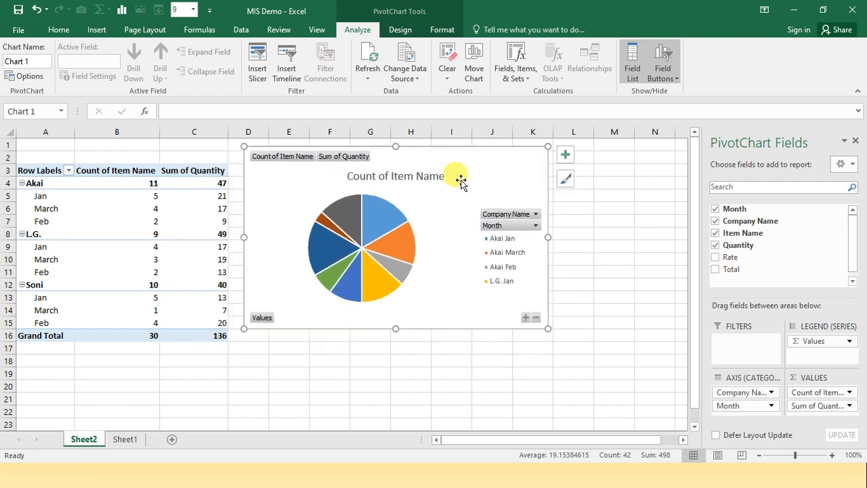
Create a second PivotTable on a new worksheet from the Sheet1 sales data range A1:F31
click(125, 439)
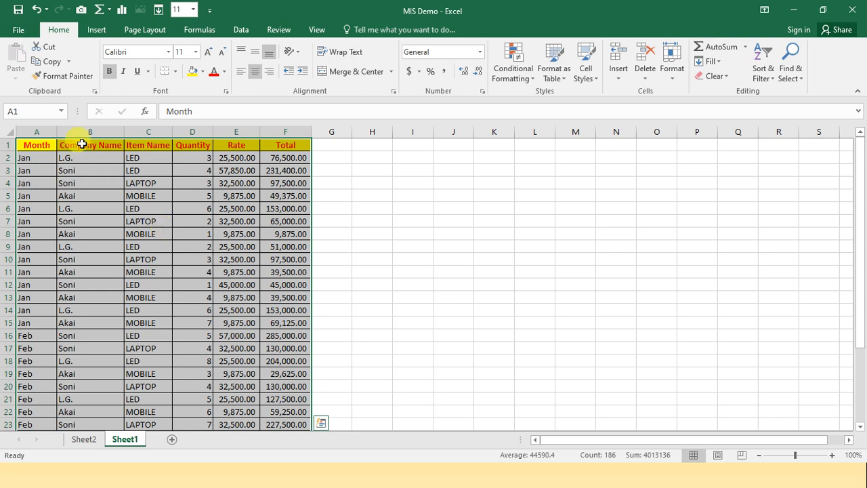
click(97, 31)
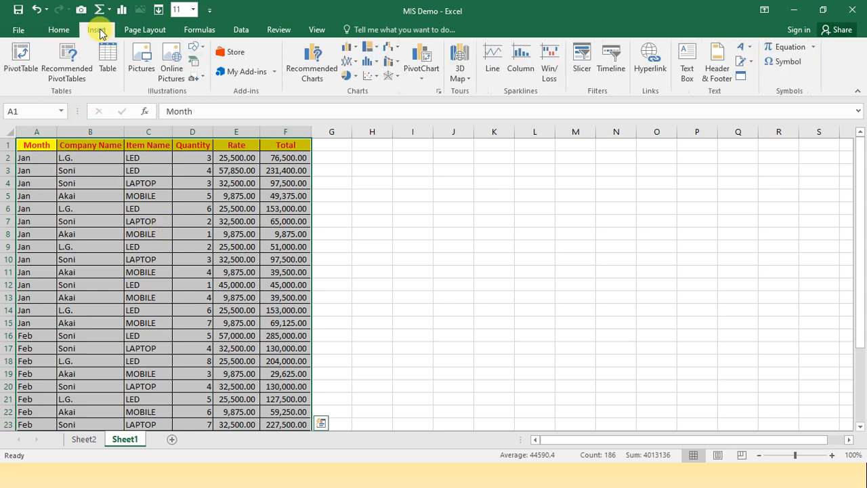
click(30, 70)
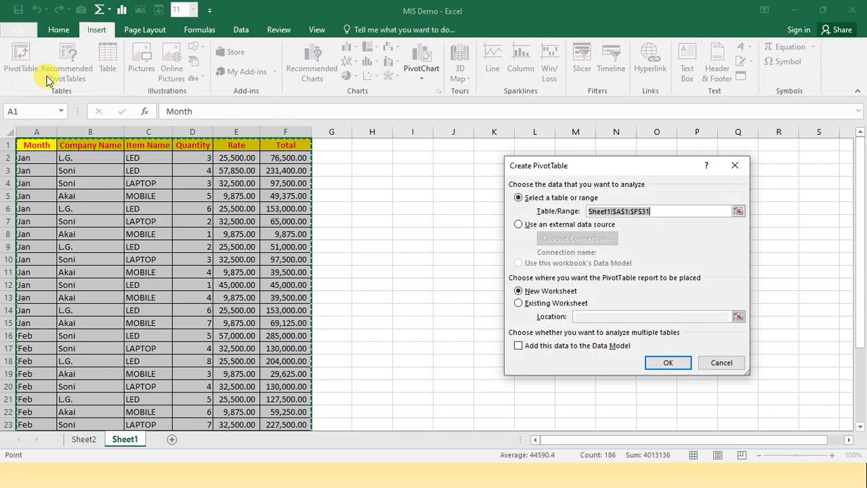
click(657, 364)
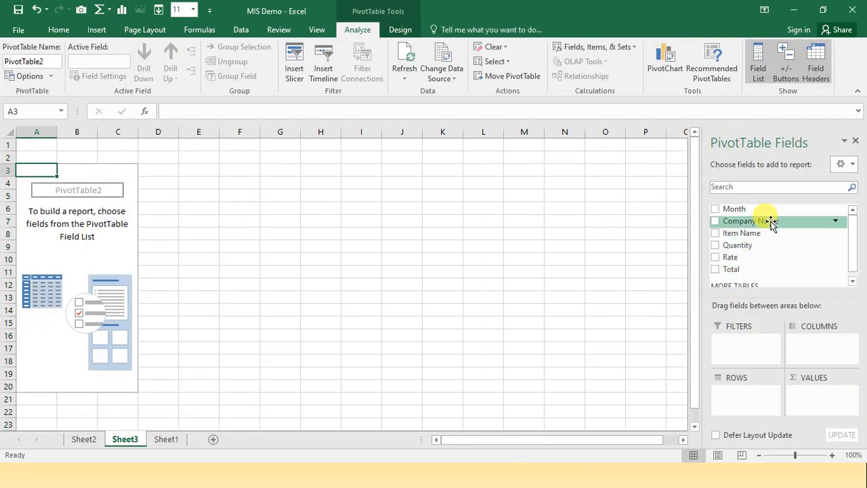
Set the second PivotTable's rows to Company Name with Month beneath, and its values to count of Item Name and sum of Quantity
drag(771, 224, 733, 396)
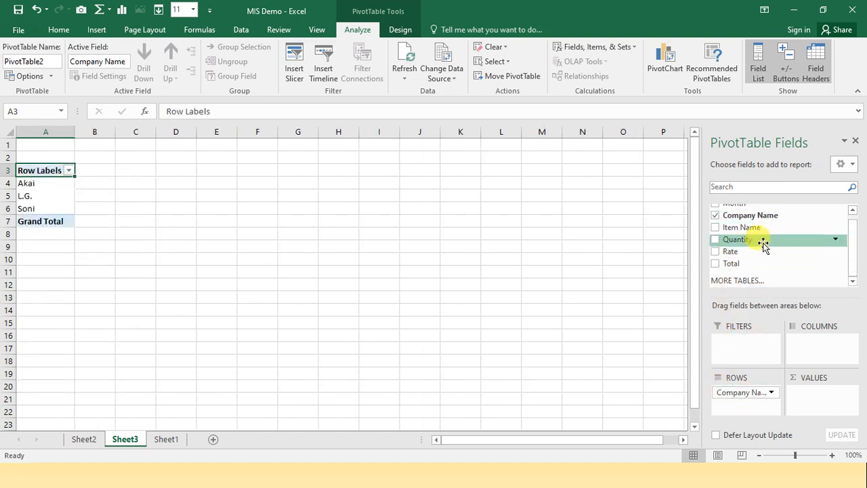
drag(741, 200, 739, 405)
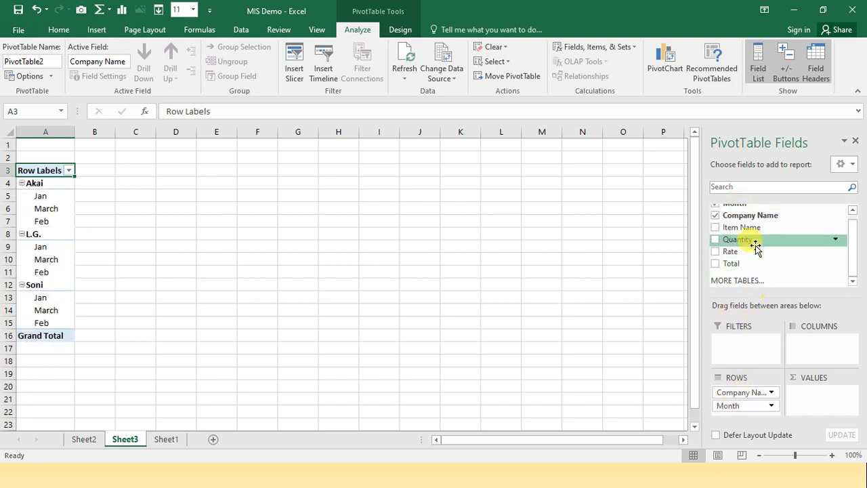
drag(745, 228, 806, 401)
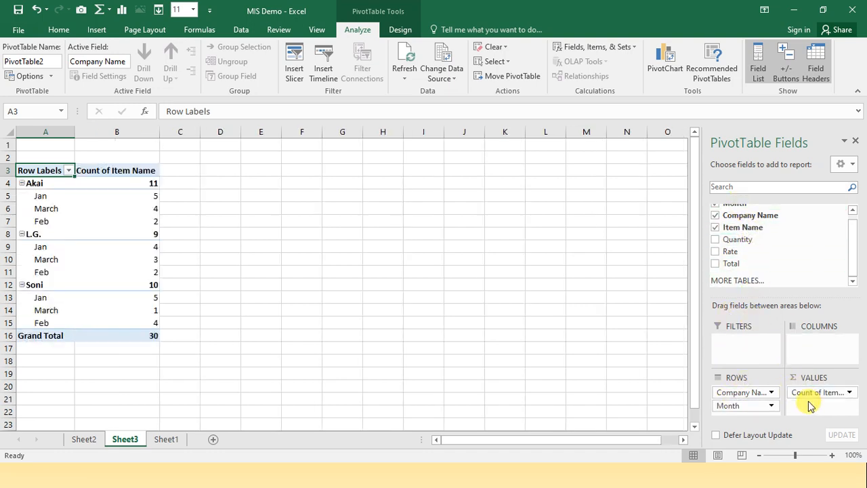
drag(750, 241, 803, 414)
Insert a clustered column PivotChart from the second PivotTable and move it clear of the table's data
drag(39, 170, 194, 337)
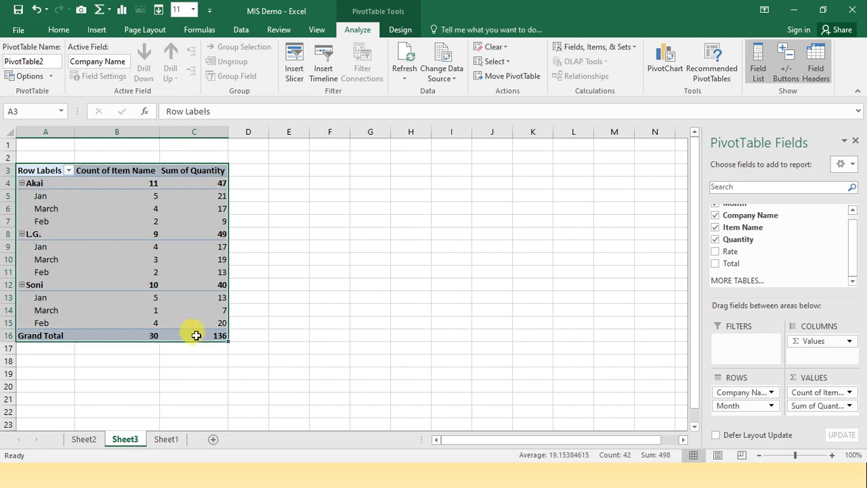
click(96, 30)
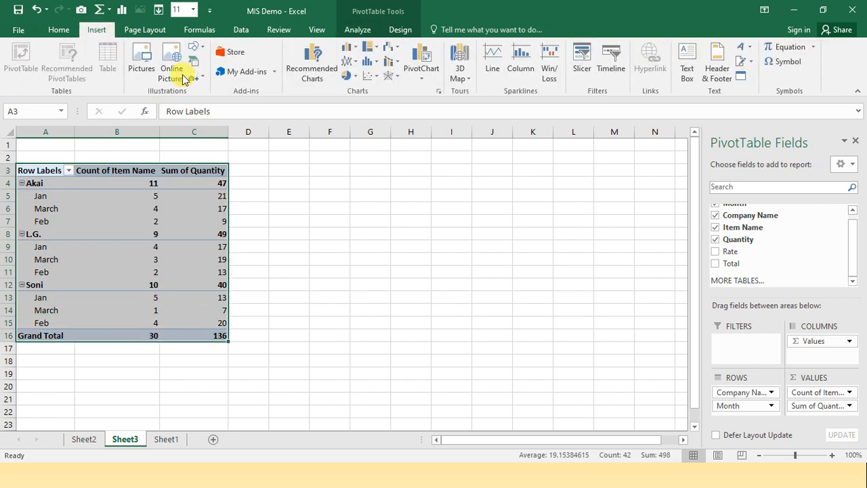
click(425, 78)
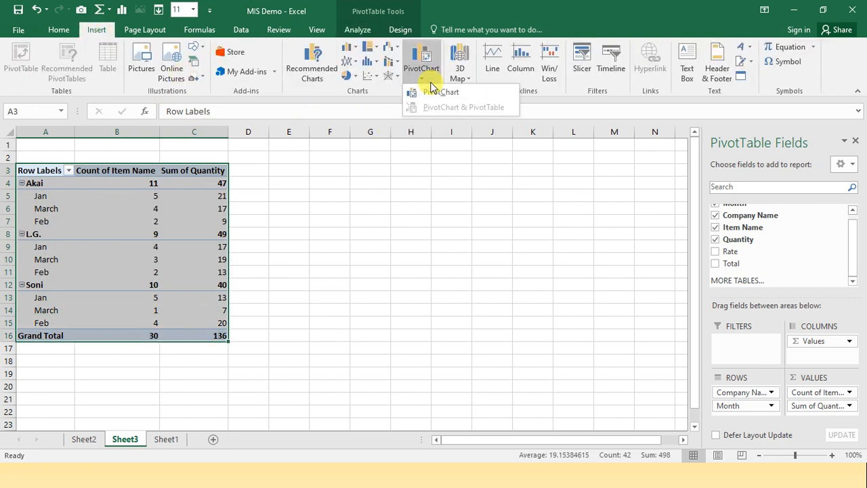
click(429, 96)
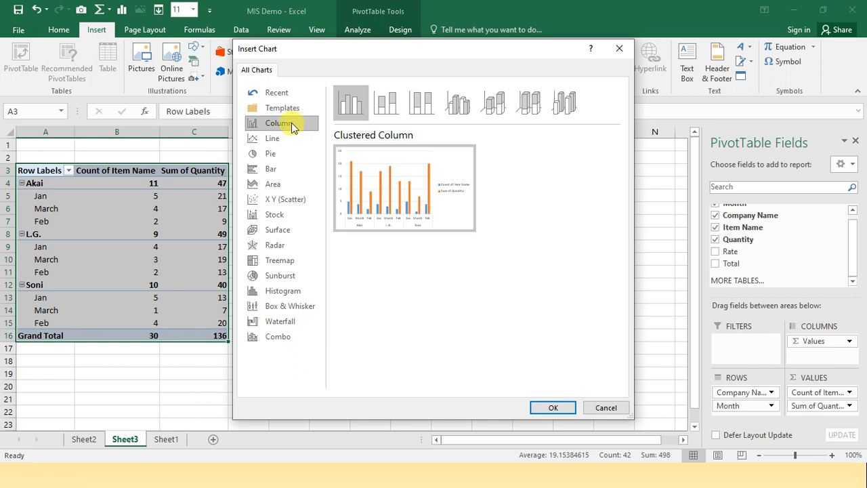
click(553, 408)
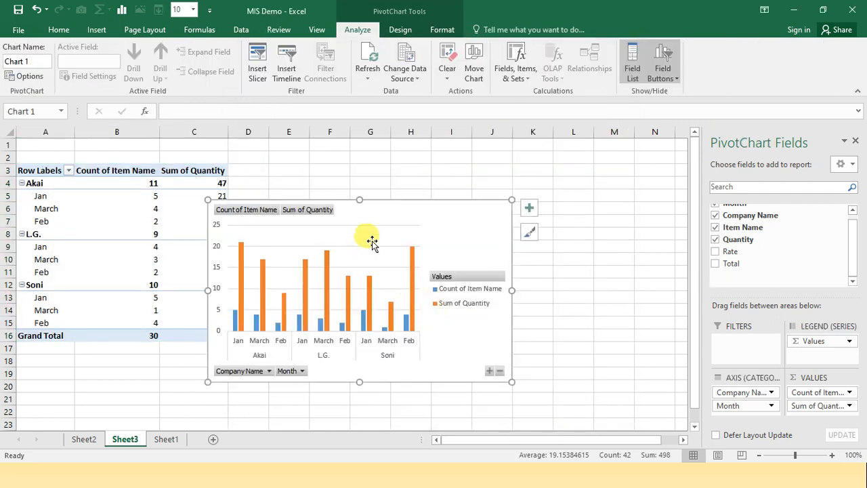
drag(391, 216, 426, 171)
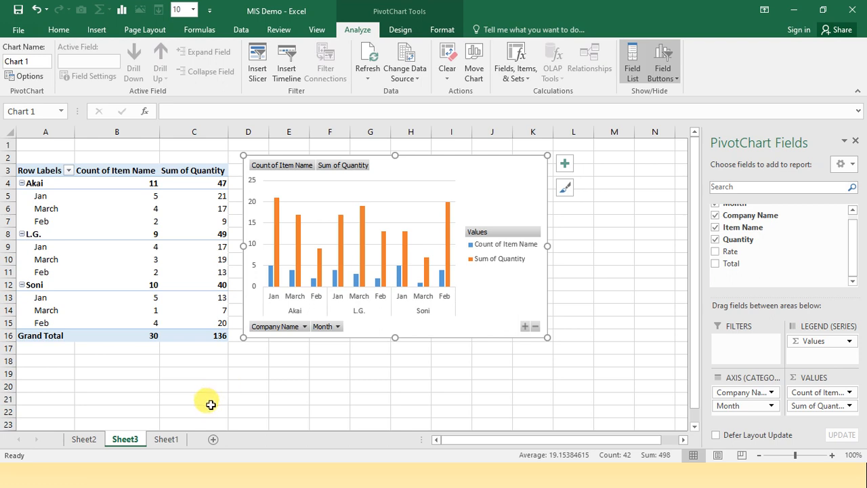
Create a third PivotTable on another new worksheet from the Sheet1 sales data range A1:F31
click(166, 439)
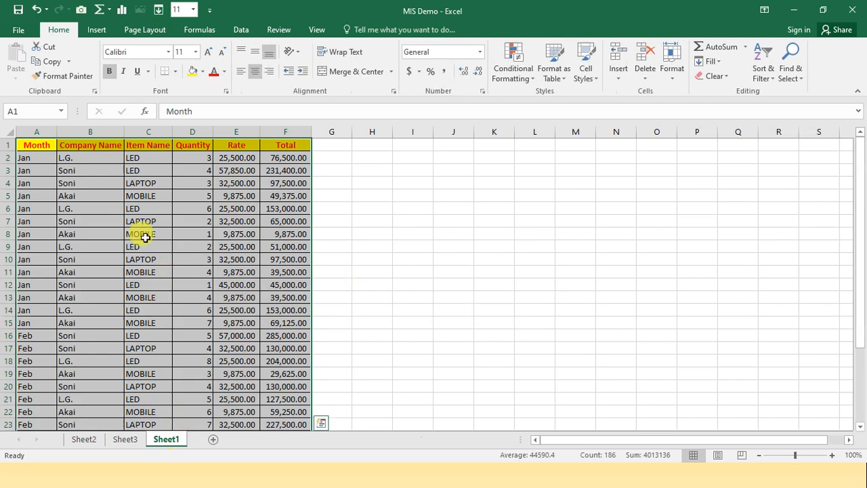
click(99, 31)
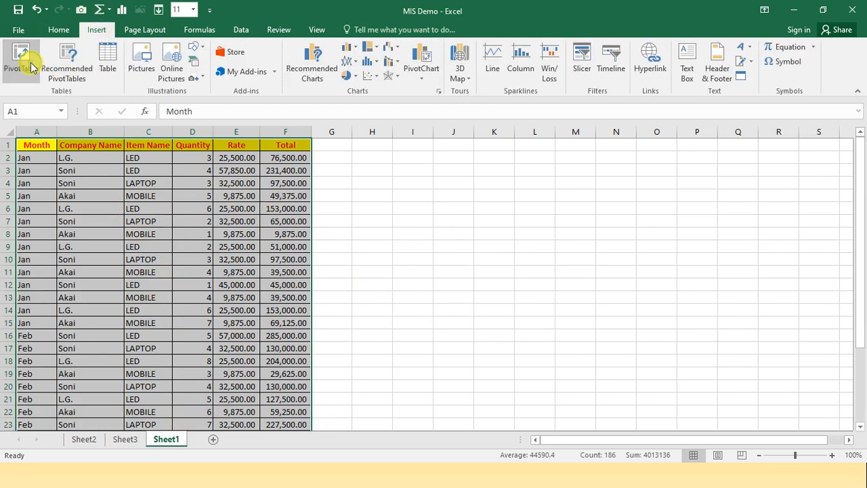
click(30, 68)
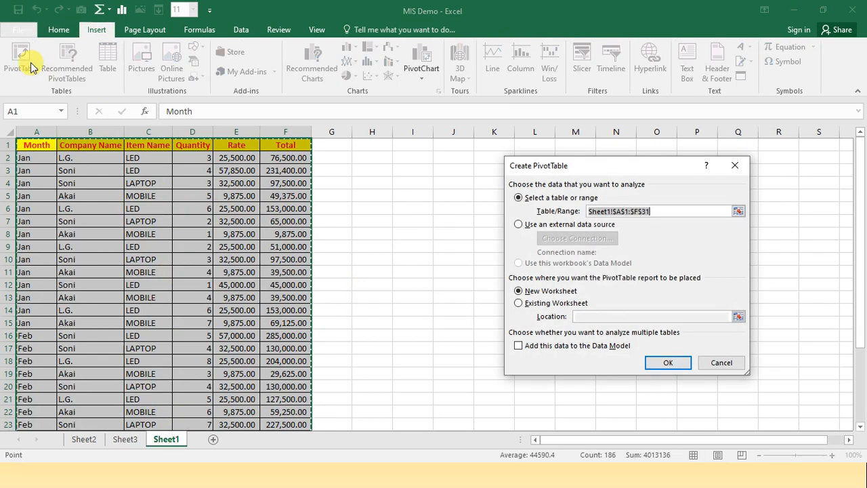
click(657, 362)
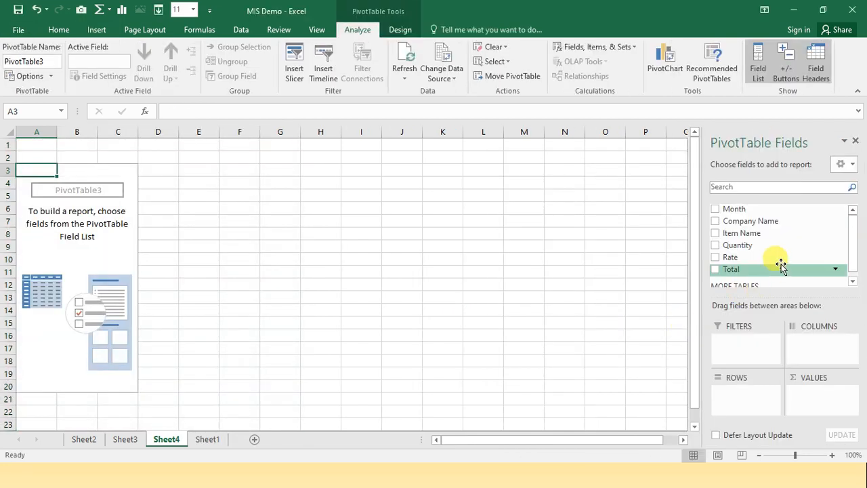
Lay out the third PivotTable with Company Name and Month as rows, and count of Item Name and sum of Quantity as values
drag(745, 209, 740, 400)
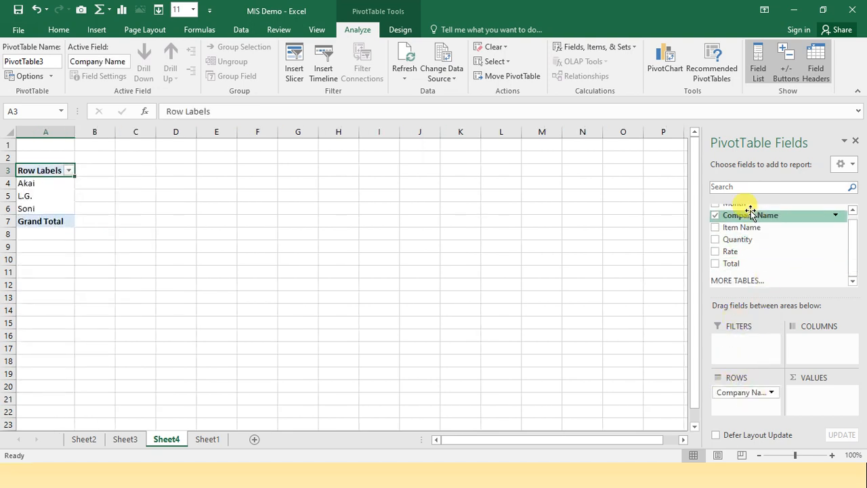
drag(741, 202, 744, 410)
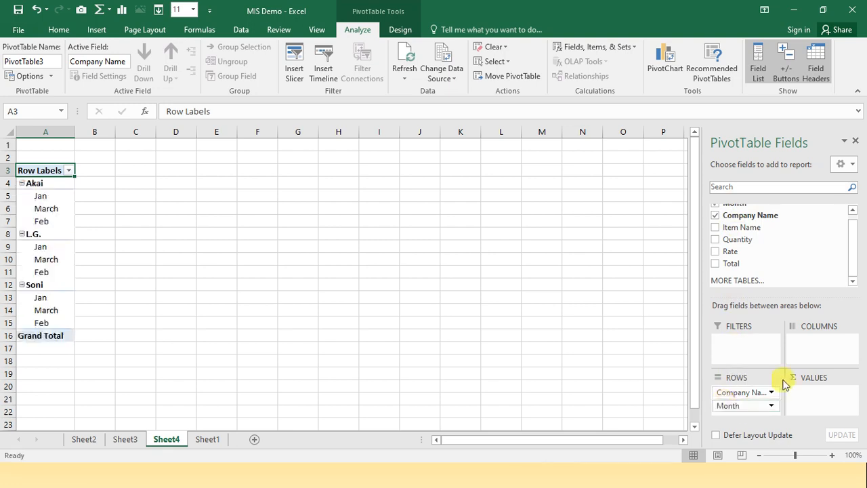
drag(765, 227, 811, 393)
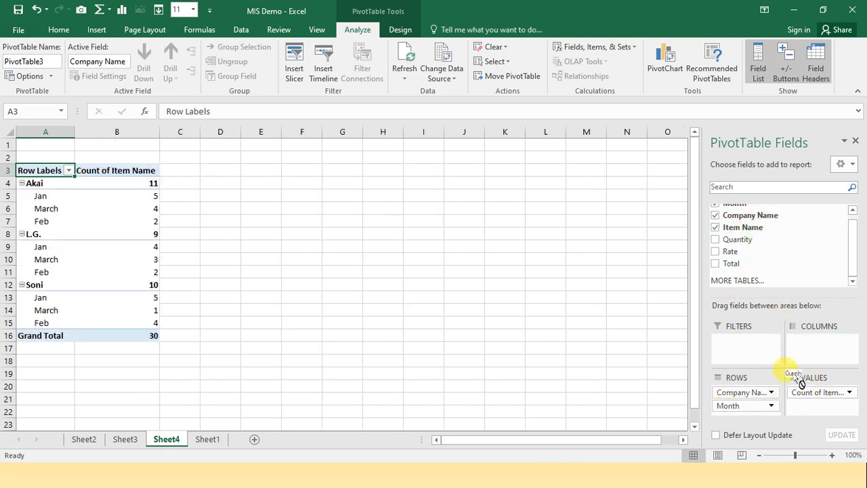
drag(804, 411, 806, 412)
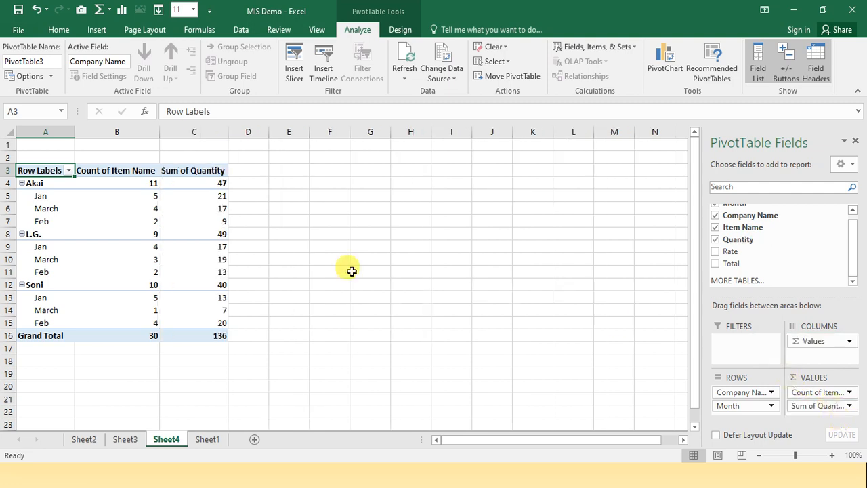
Insert a line PivotChart from the third PivotTable and move it beside the table
drag(53, 170, 184, 333)
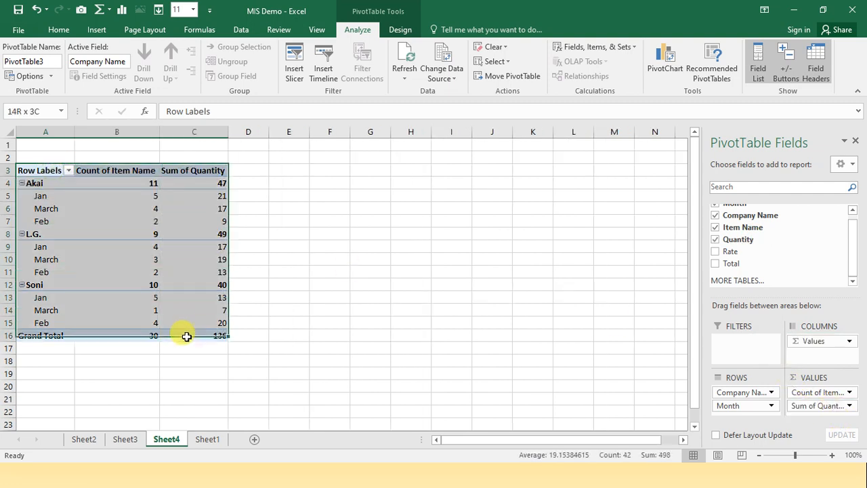
click(98, 30)
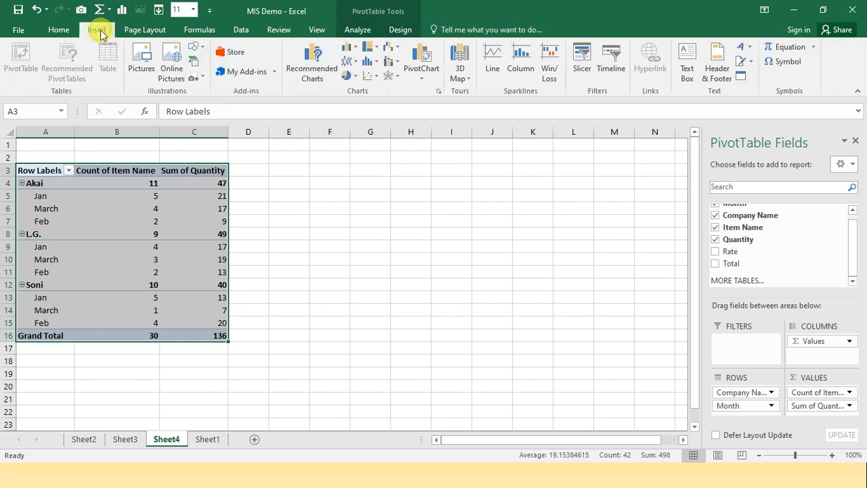
click(421, 76)
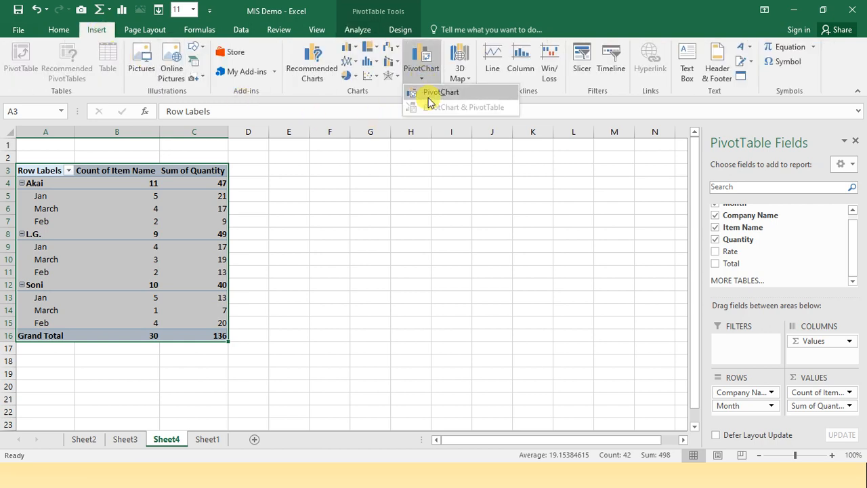
click(430, 101)
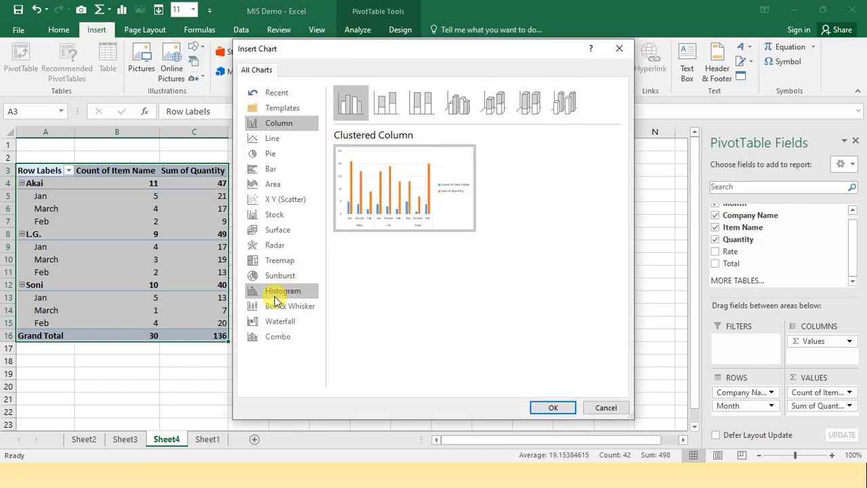
click(273, 139)
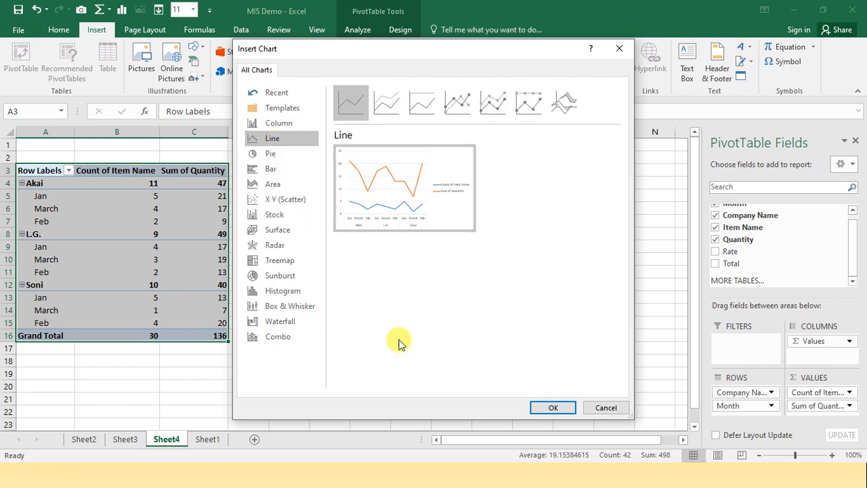
click(546, 408)
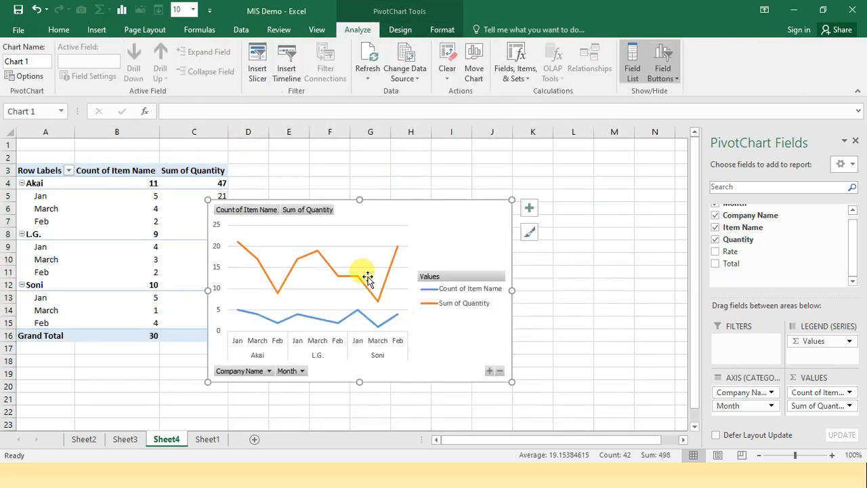
drag(402, 218, 441, 184)
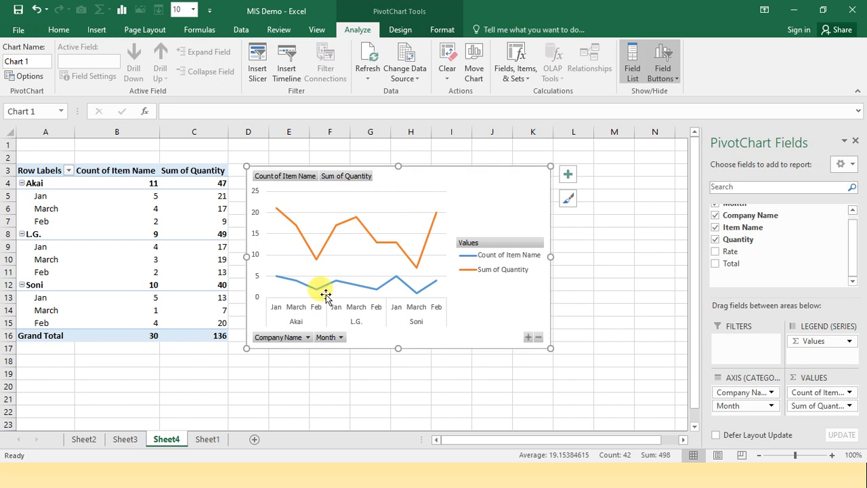
Move the line PivotChart from Sheet4 to Sheet2 as an embedded object
click(88, 440)
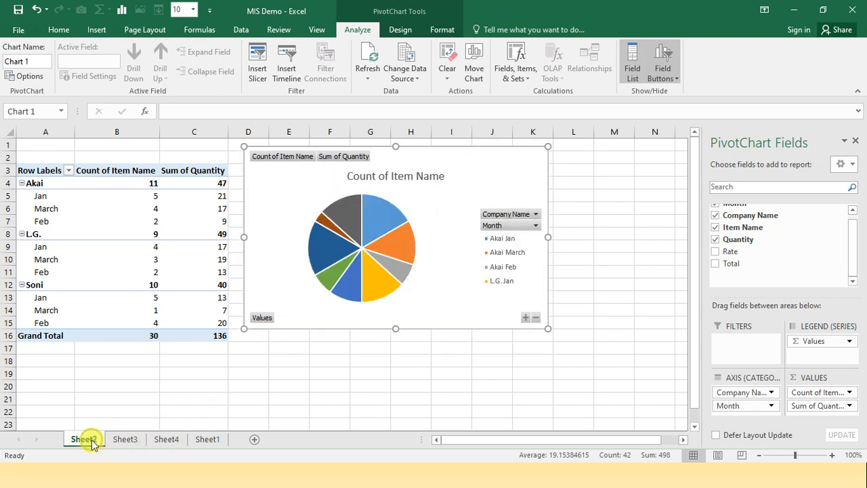
click(127, 441)
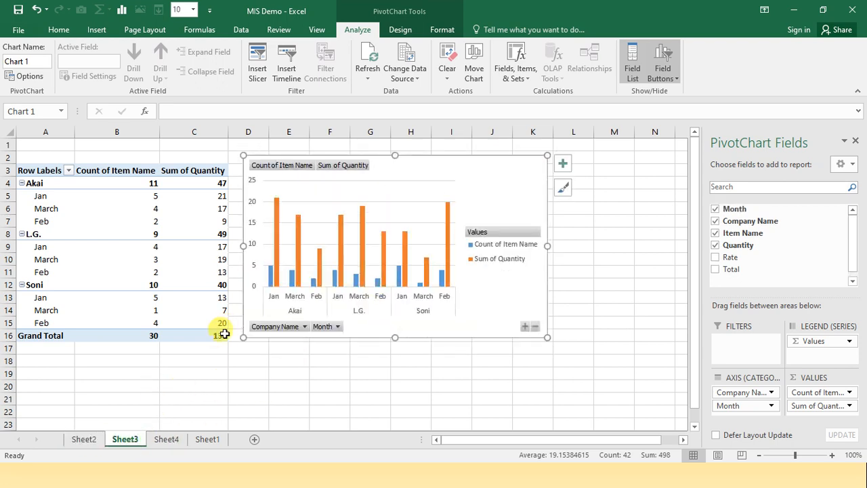
click(167, 442)
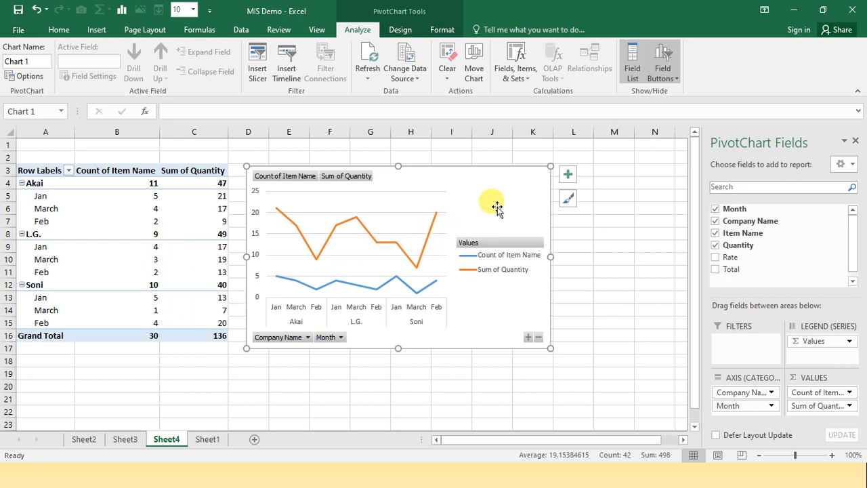
click(625, 261)
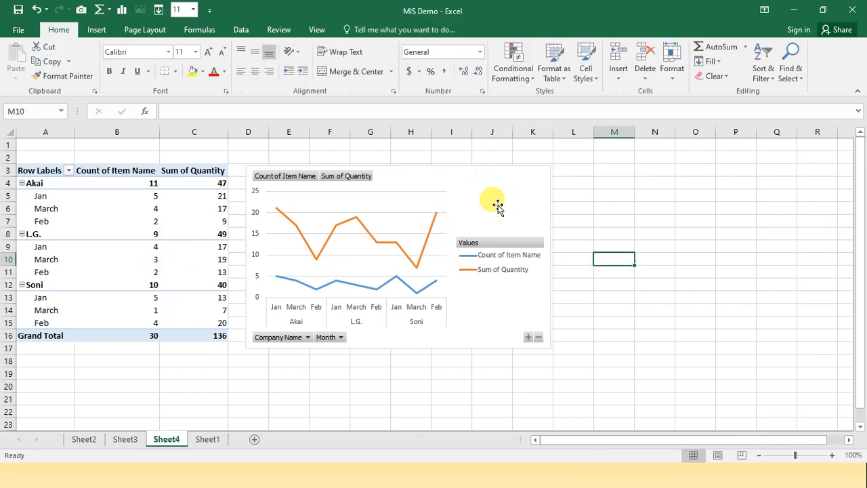
click(497, 203)
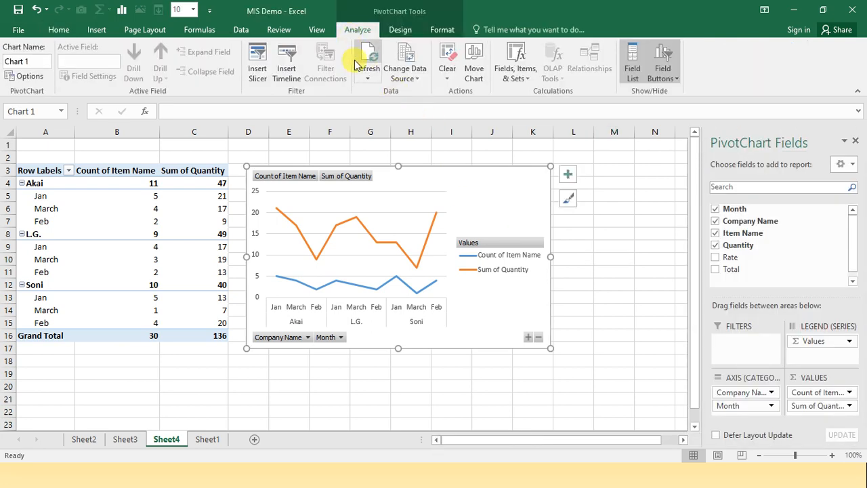
click(474, 74)
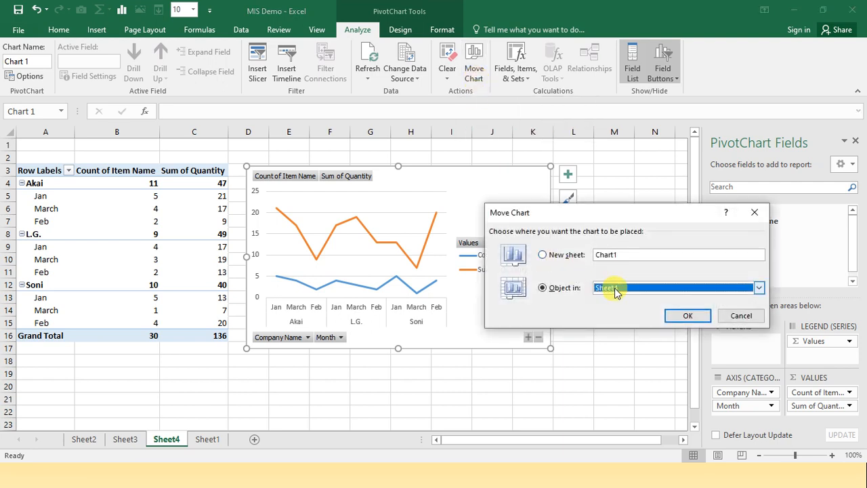
click(615, 290)
click(613, 298)
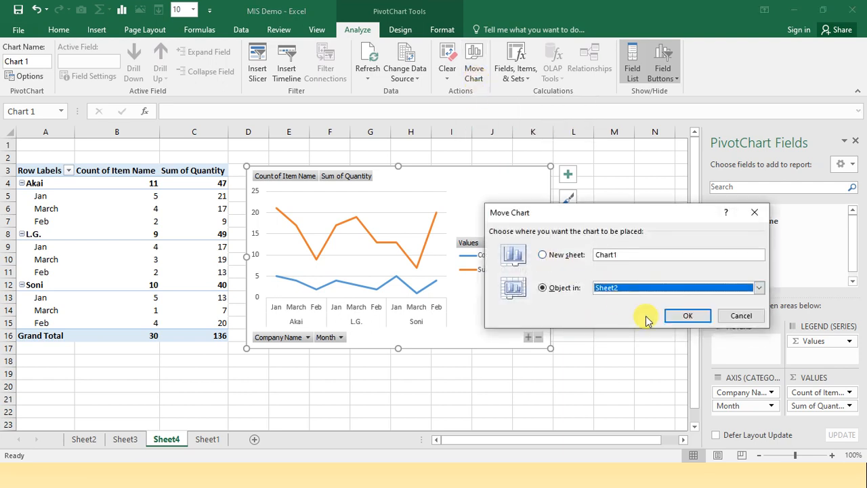
click(673, 320)
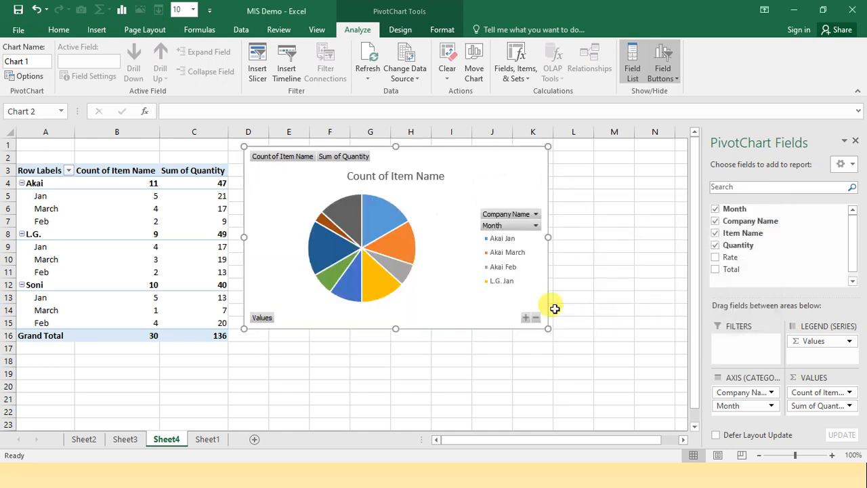
Arrange Sheet2 so the pie chart starts at the upper-left cells and the line chart sits directly to its right
drag(412, 207, 474, 303)
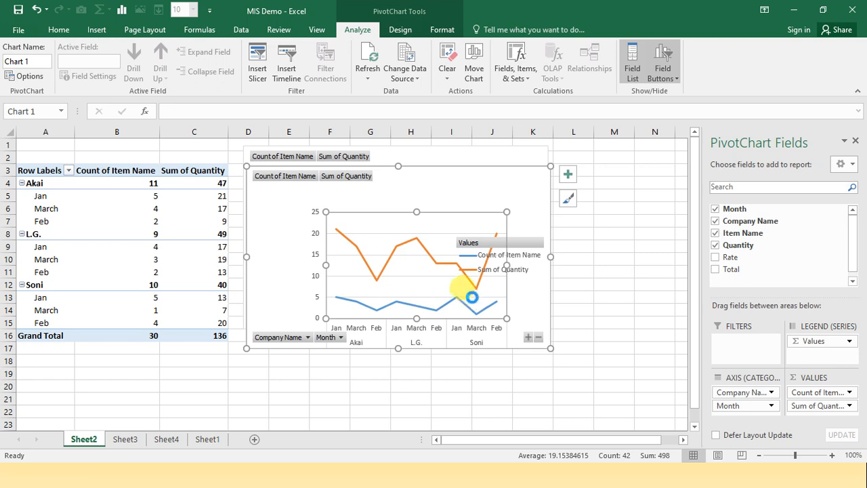
key(ctrl+z)
drag(508, 177, 605, 355)
drag(472, 163, 228, 140)
drag(520, 322, 515, 143)
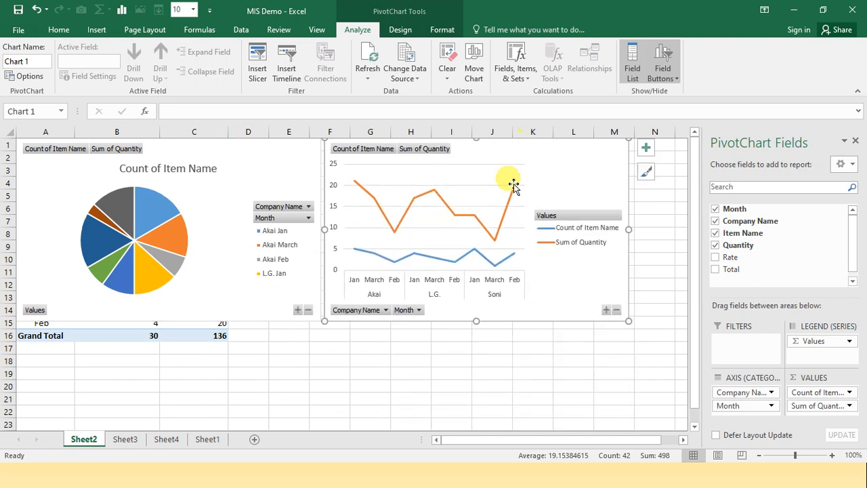
Move the clustered column PivotChart from Sheet3 to Sheet2 as an embedded object
click(167, 439)
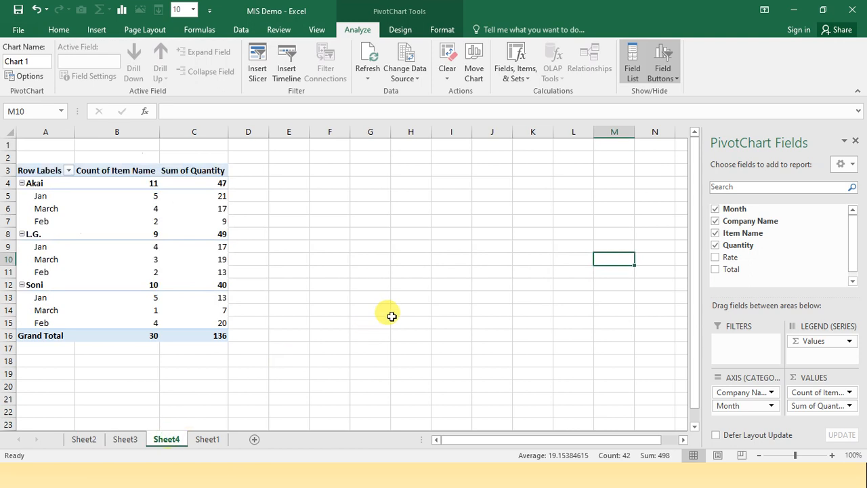
click(130, 440)
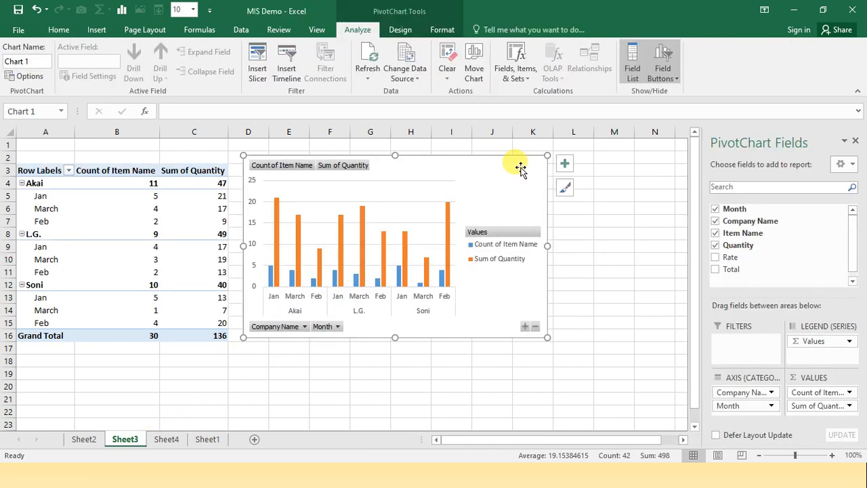
drag(520, 168, 561, 161)
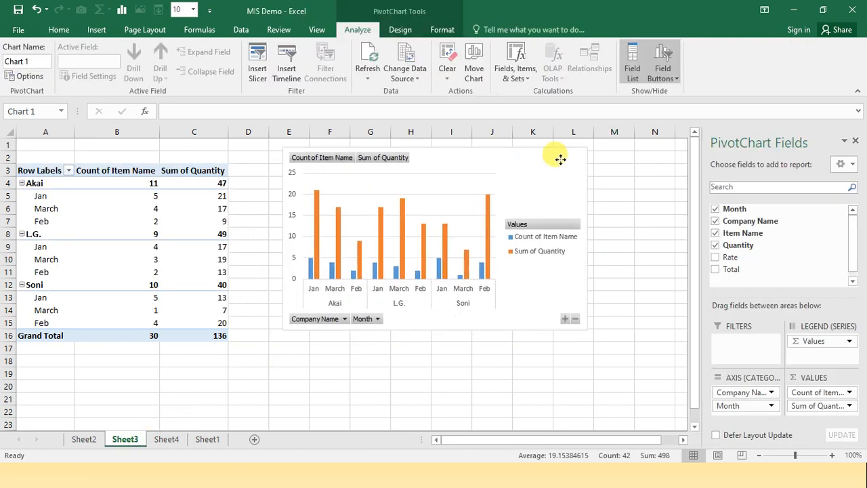
click(474, 73)
click(617, 290)
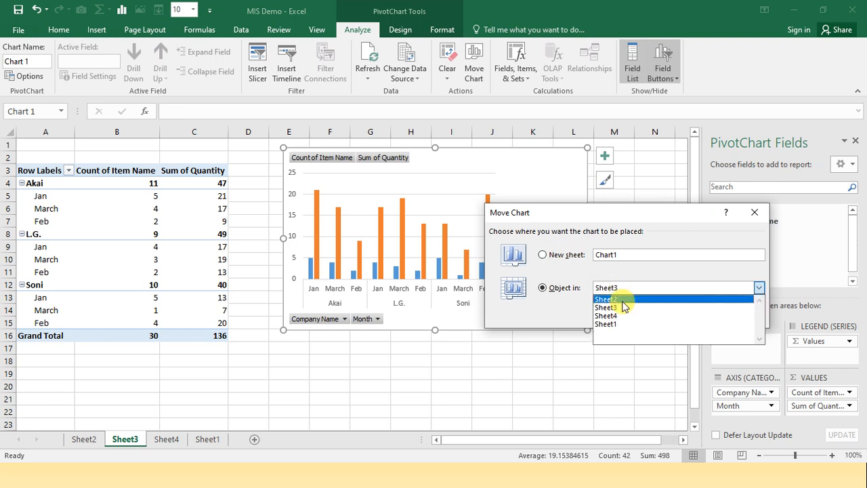
click(623, 300)
click(678, 314)
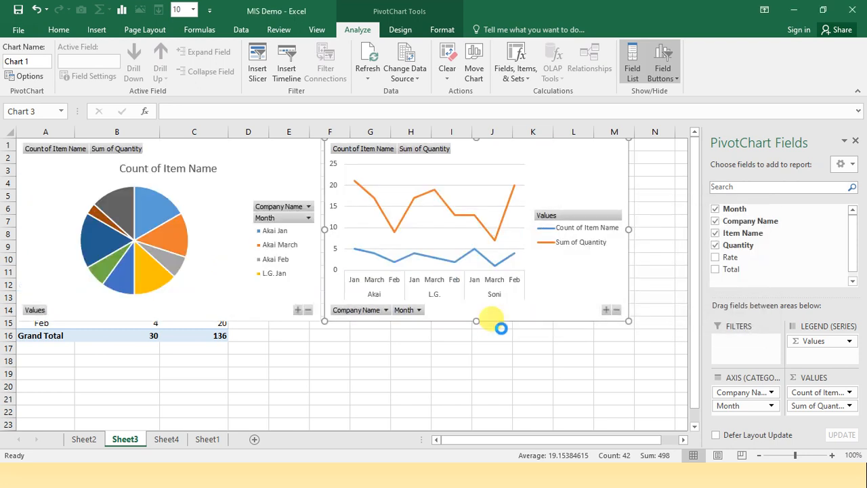
Place the column chart directly below the line chart on Sheet2, with the sheet zoomed out to 89%
drag(545, 176, 571, 325)
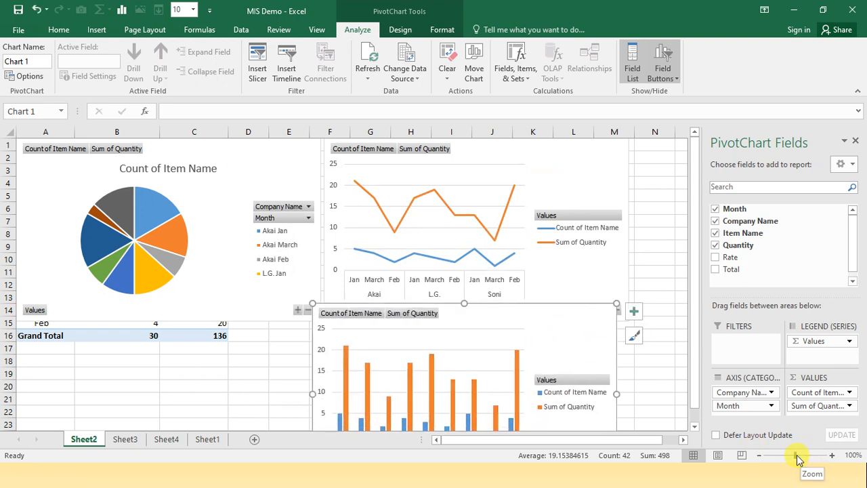
drag(794, 455, 792, 455)
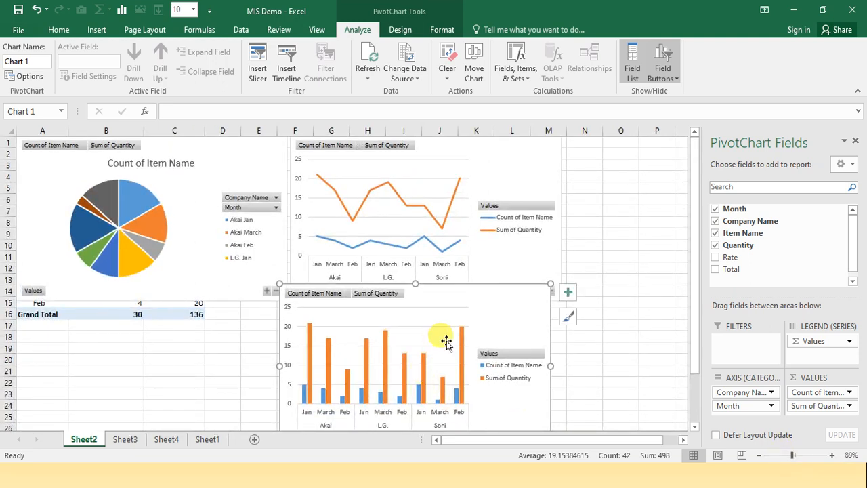
drag(487, 302, 508, 308)
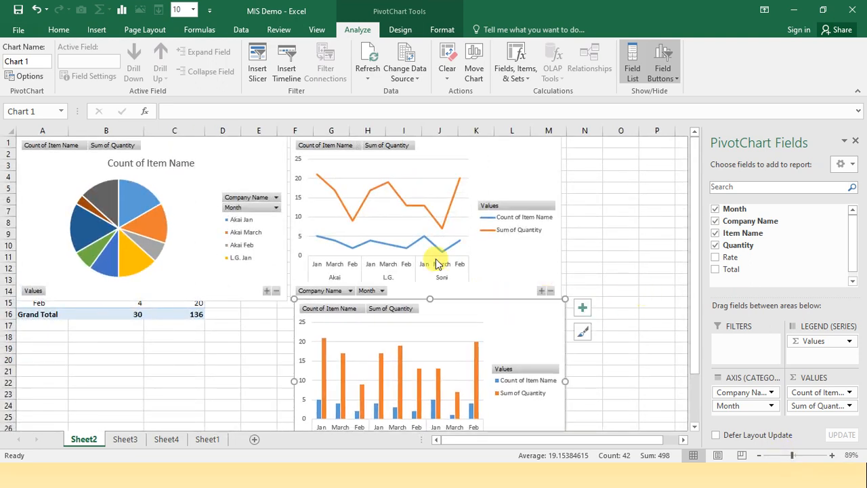
Apply the dark chart style and quick Layout 2 to the pie chart
click(233, 159)
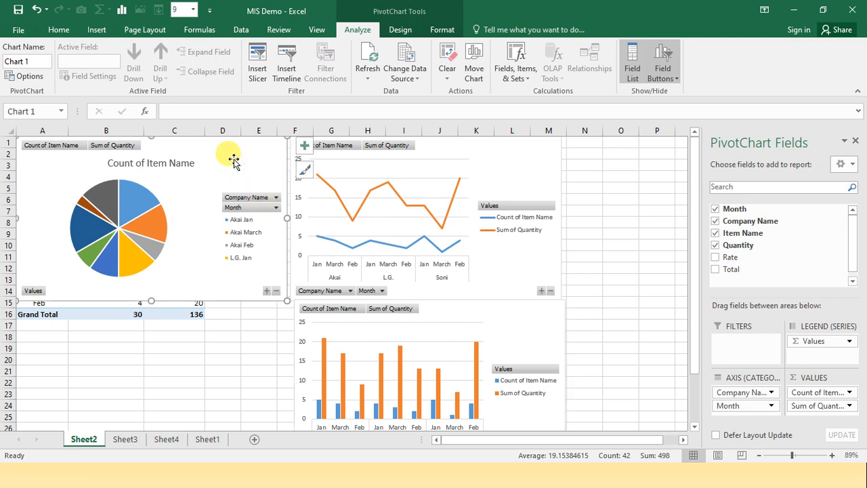
click(401, 32)
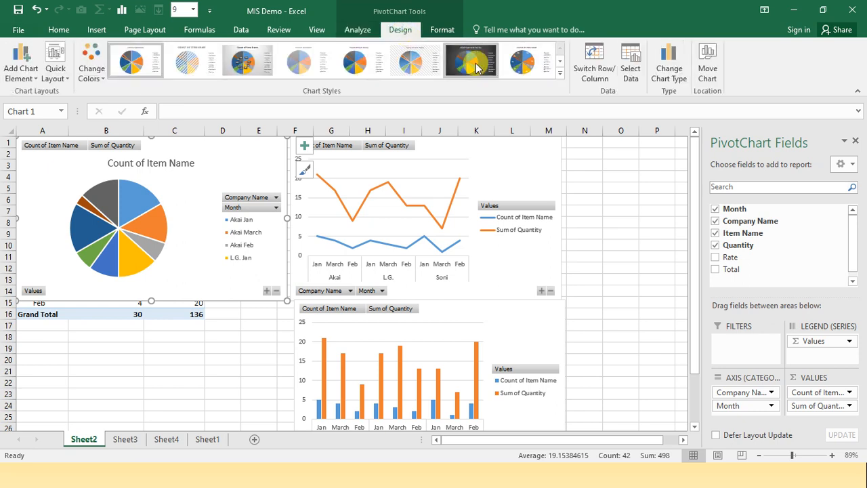
click(475, 66)
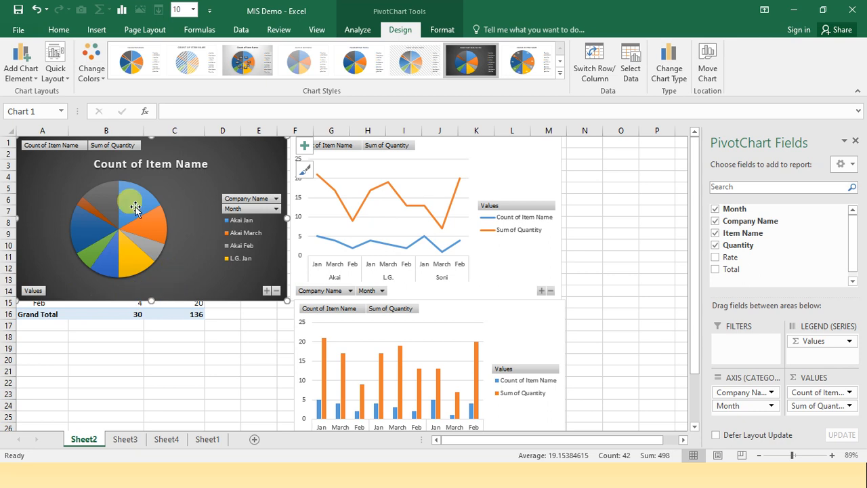
click(65, 84)
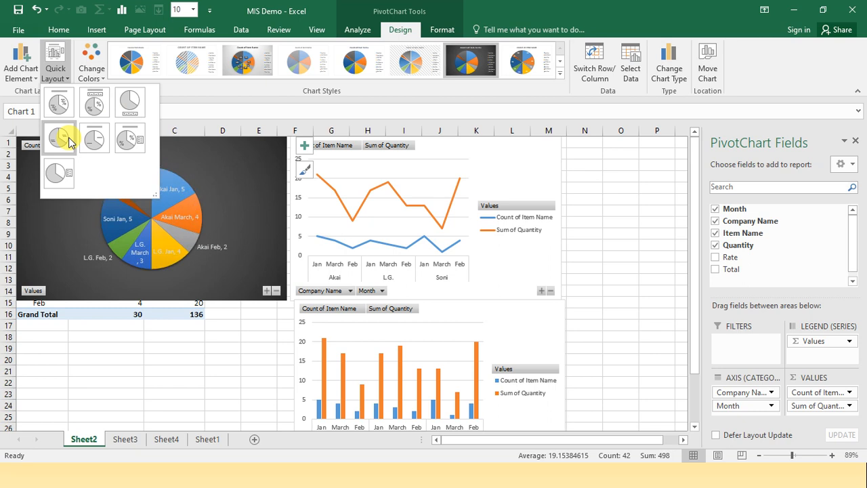
click(95, 103)
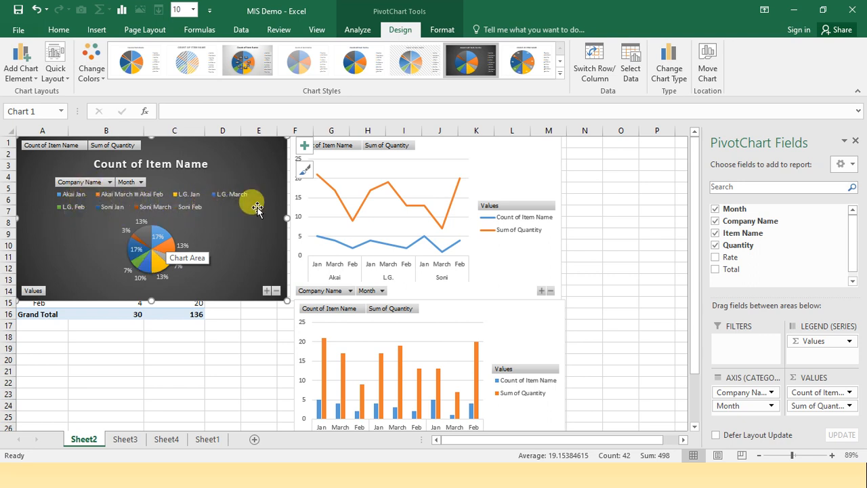
Apply the dark chart style to the line chart with a layout showing a title, legend above and data labels
click(528, 163)
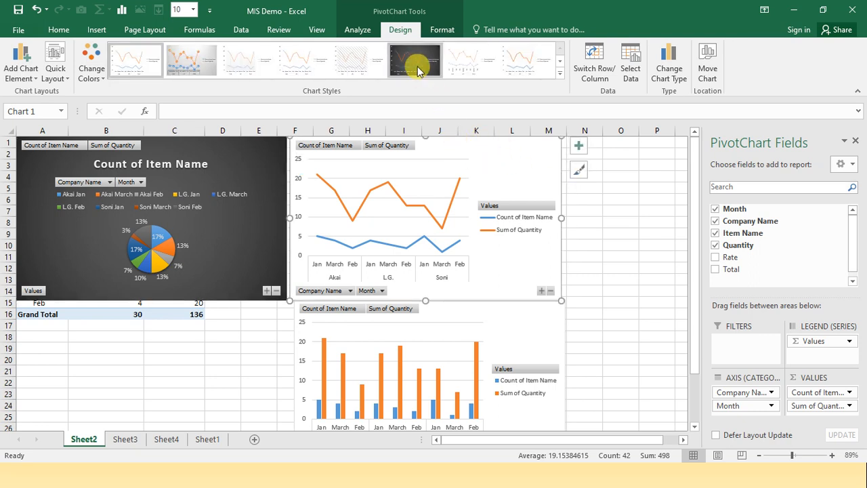
click(403, 81)
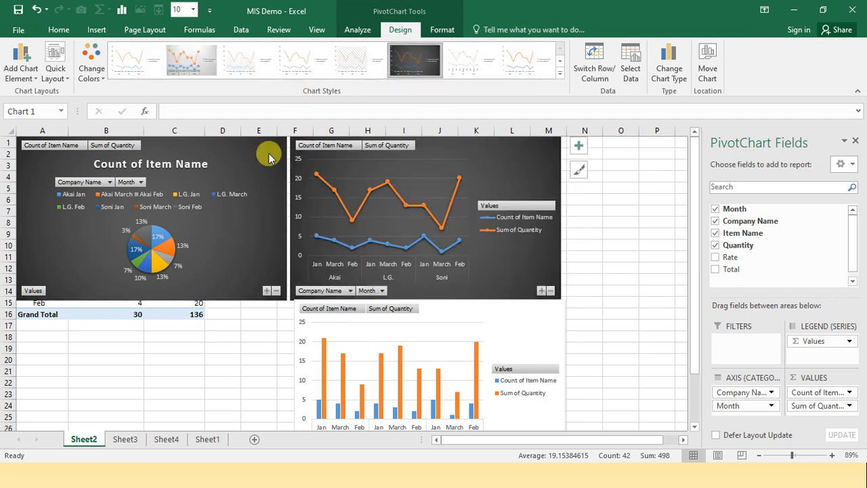
click(67, 81)
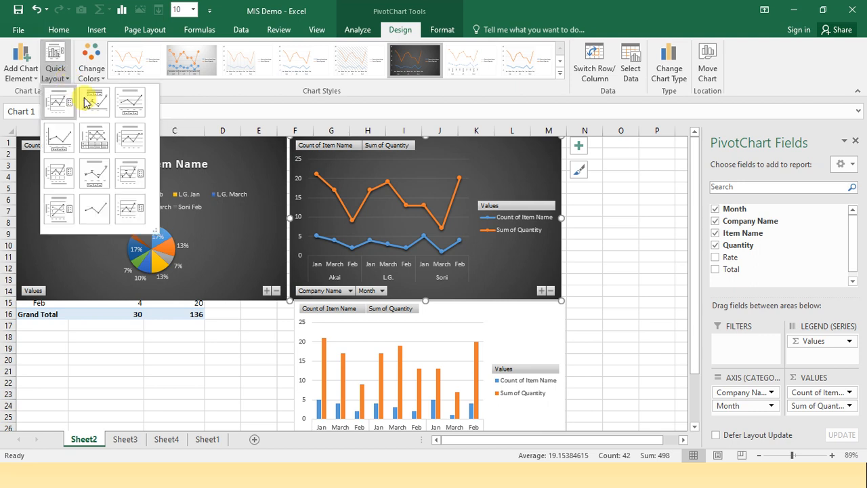
click(86, 103)
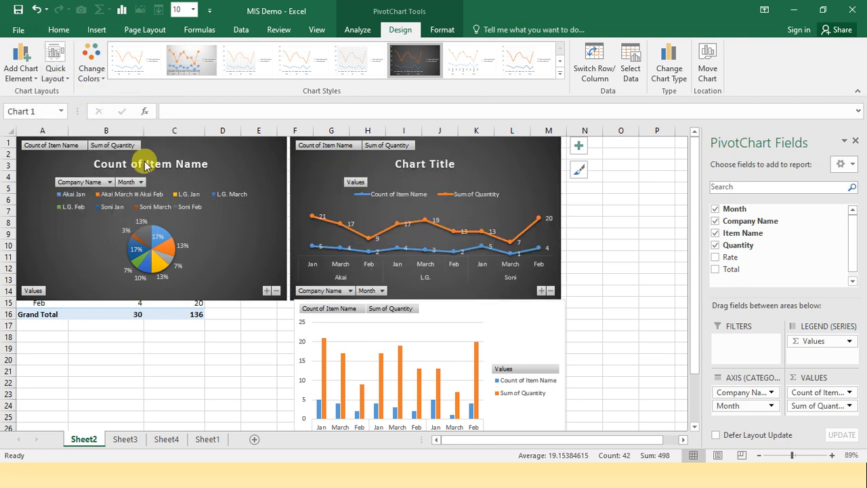
Give the column chart the dark style and a layout with a title, legend above and data labels
click(545, 329)
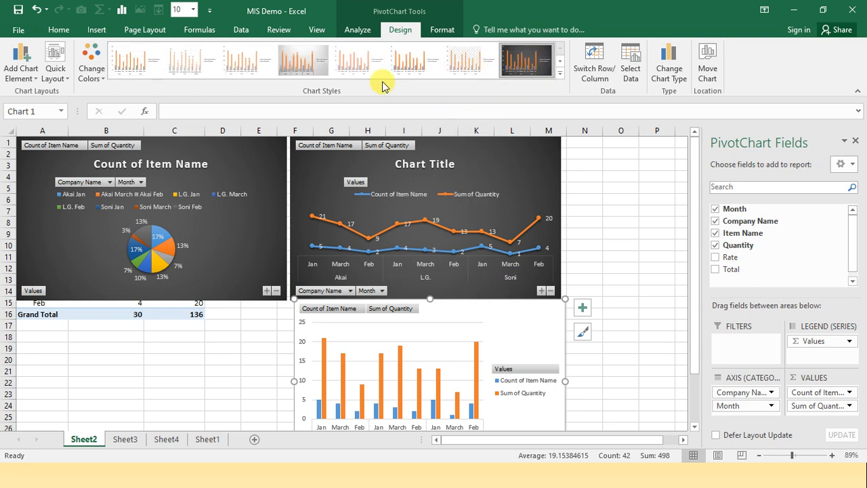
click(55, 71)
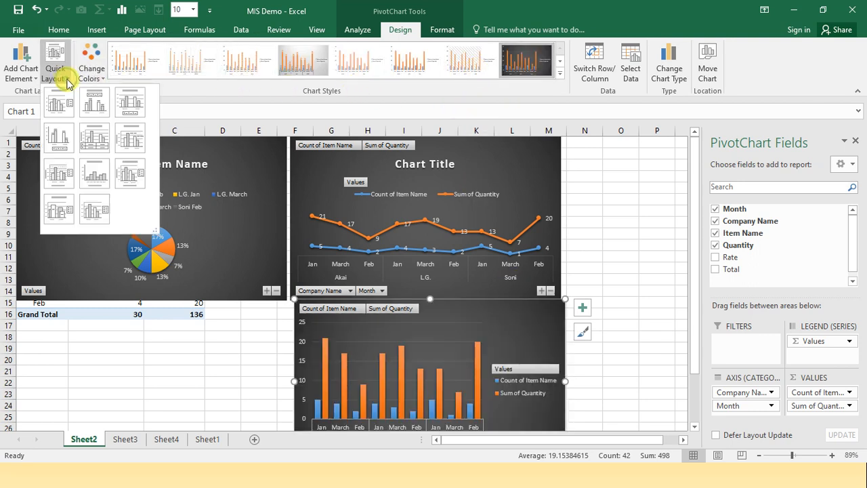
click(94, 105)
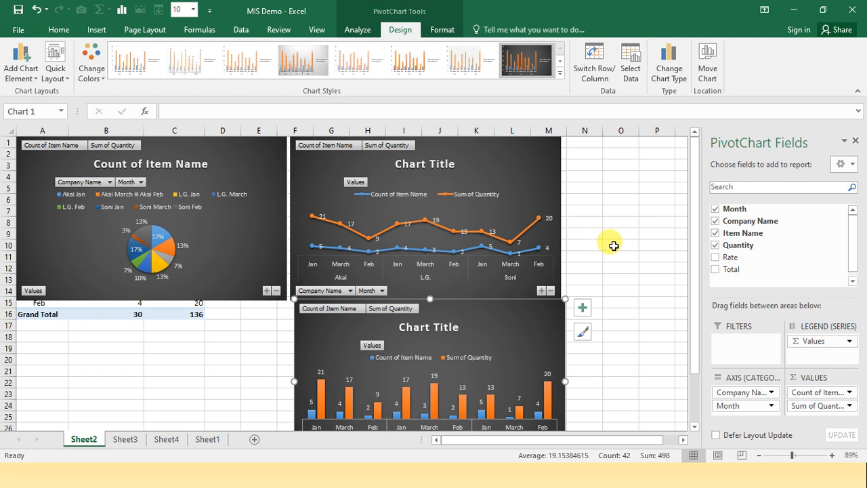
Insert slicers for Month, Company Name and Item Name from the column PivotChart
click(359, 30)
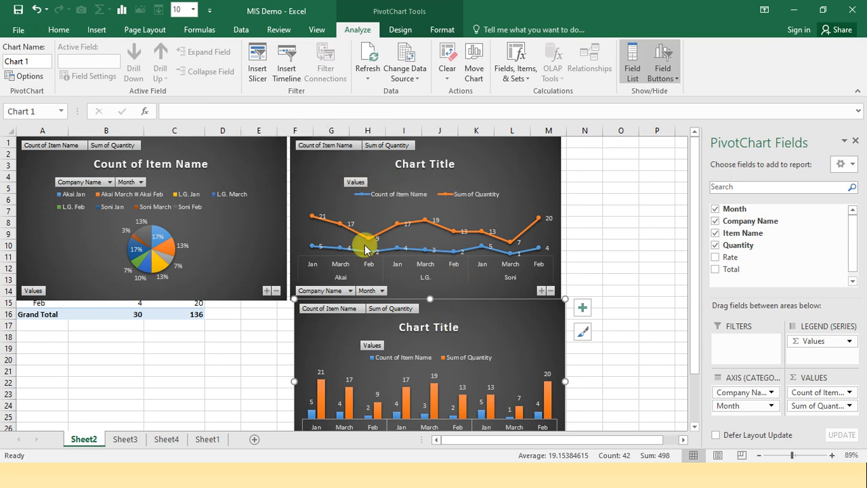
click(262, 80)
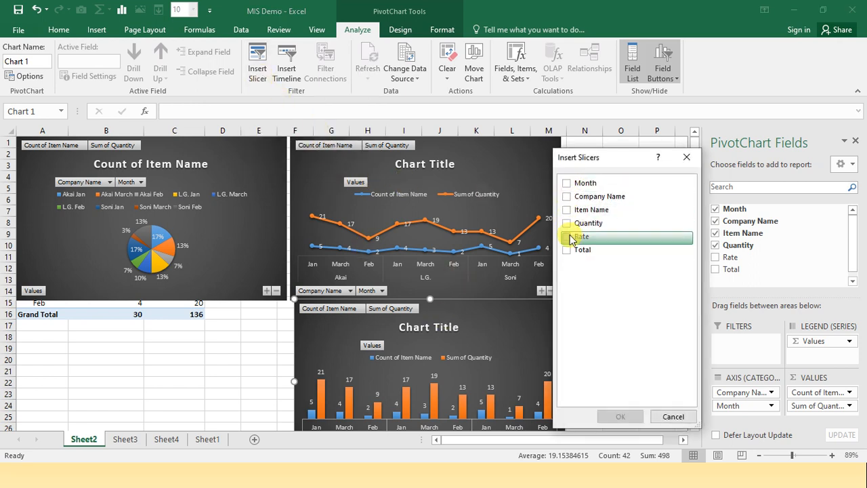
click(566, 183)
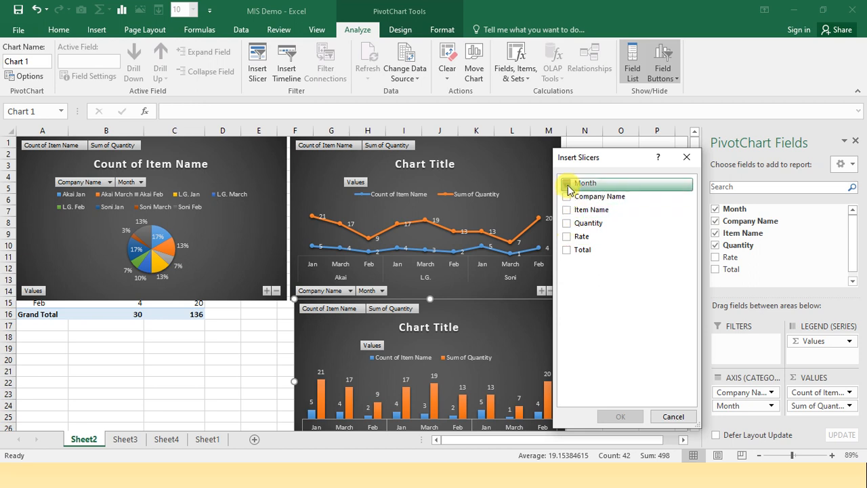
click(567, 197)
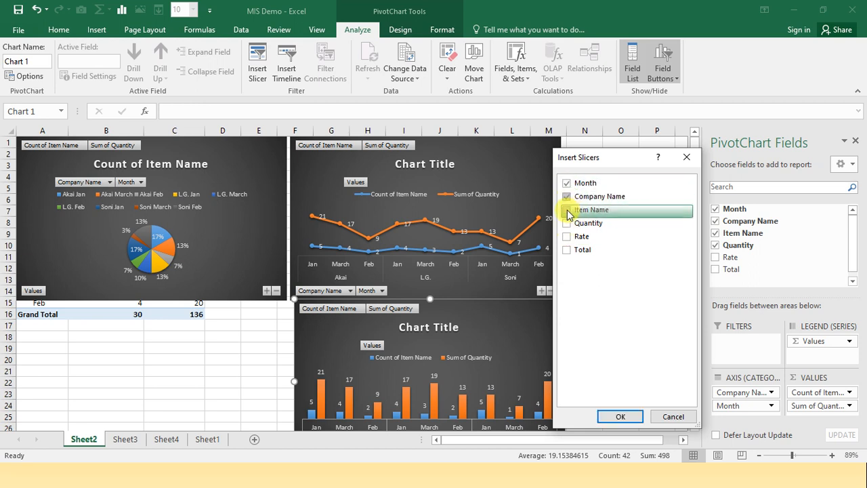
click(619, 415)
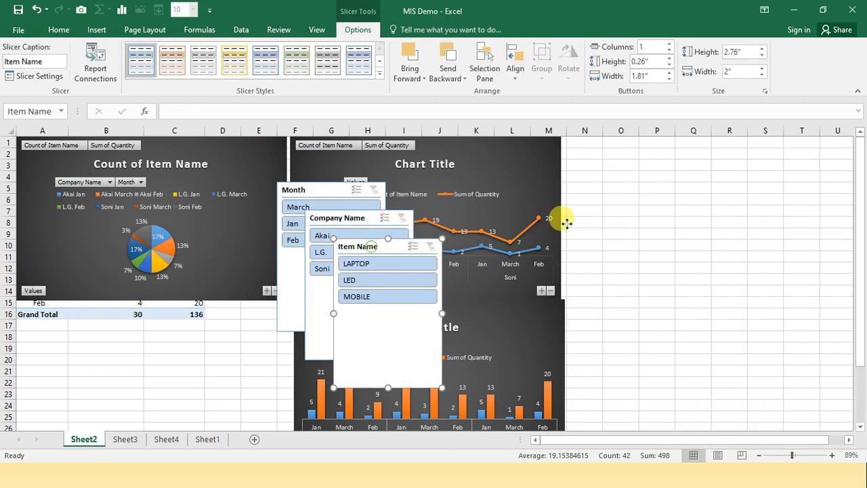
Move the Item Name slicer beside the line chart, and place the Company Name slicer next to it
drag(371, 247, 623, 194)
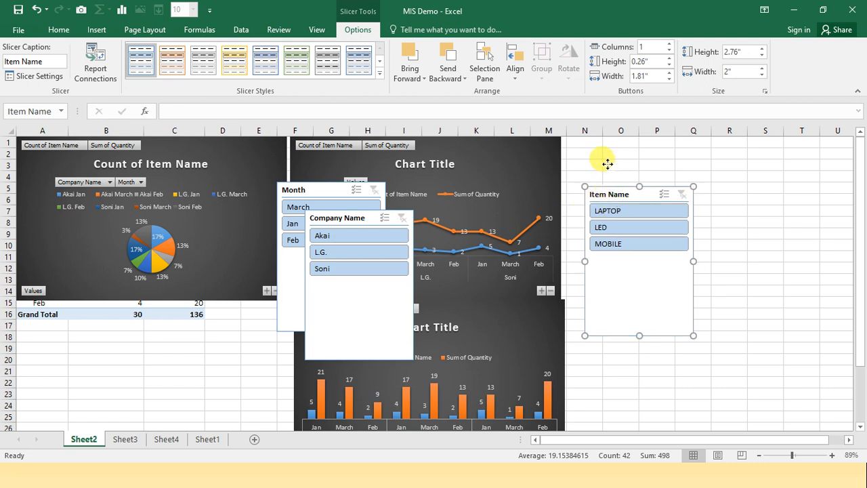
drag(608, 163, 606, 159)
click(361, 218)
drag(714, 255, 718, 257)
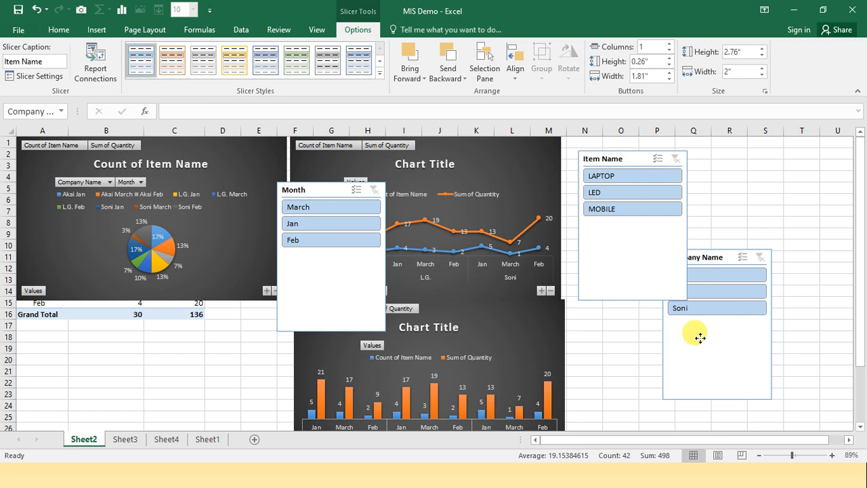
drag(748, 222, 748, 160)
Move the Month slicer off the charts and place it directly below the Item Name slicer
ctrl+click(318, 189)
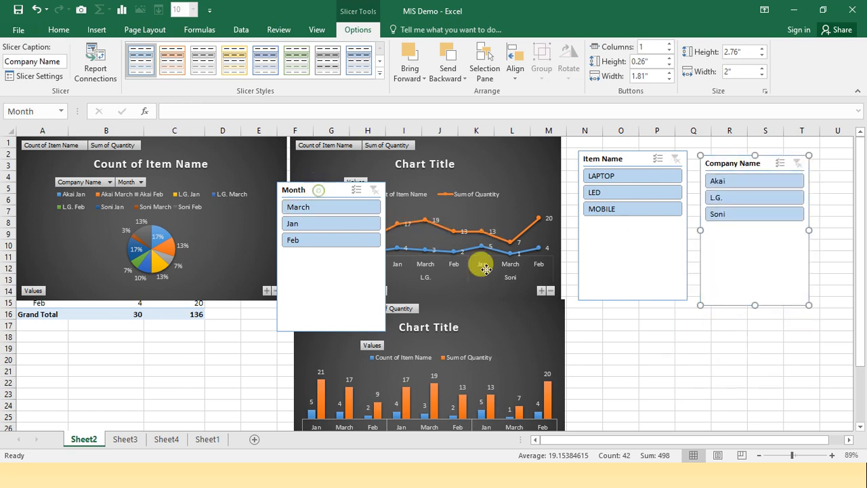
drag(629, 351, 632, 357)
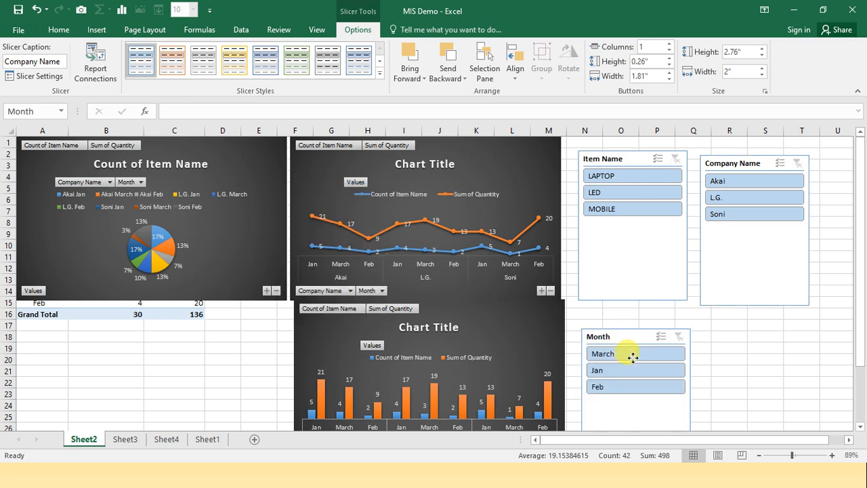
click(641, 338)
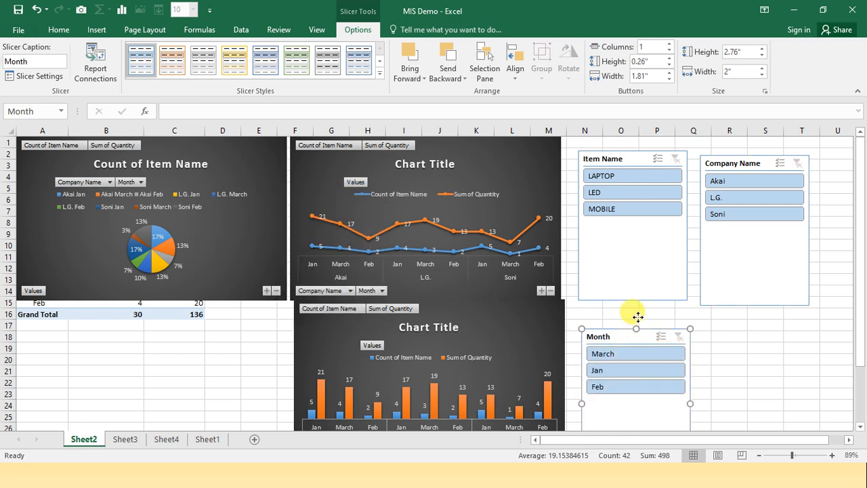
drag(637, 317, 635, 296)
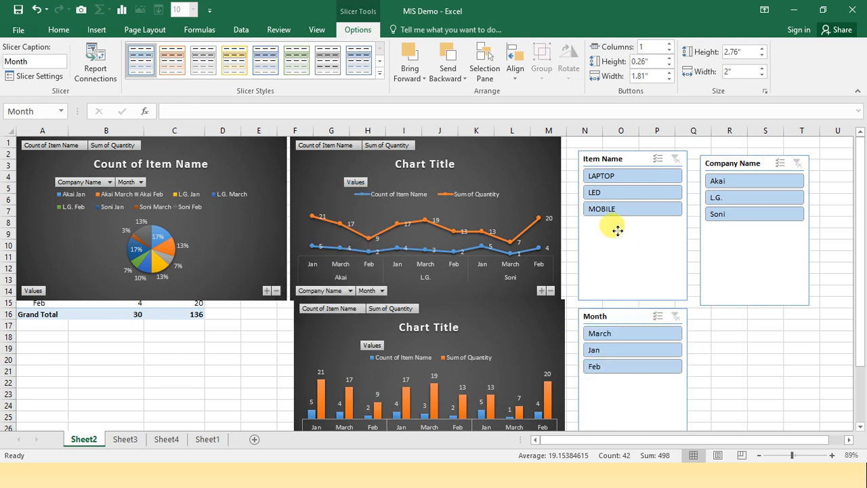
click(766, 381)
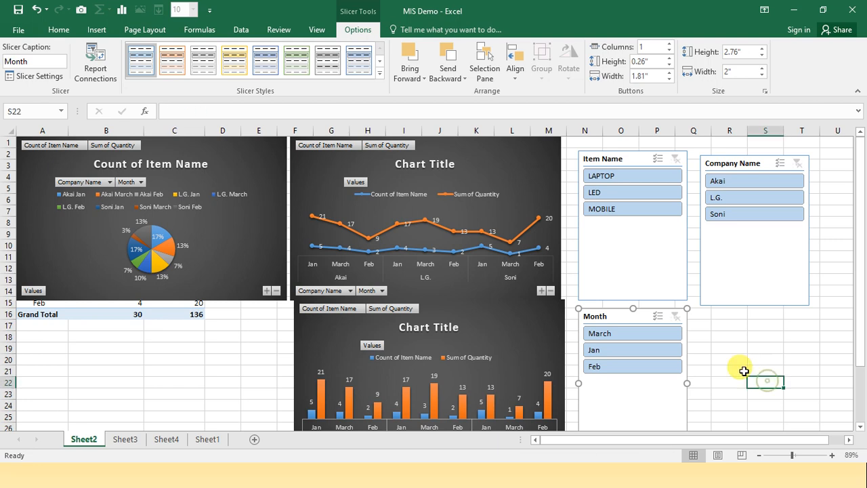
Test the Item Name slicer by filtering to LED, and clear its filter
click(603, 195)
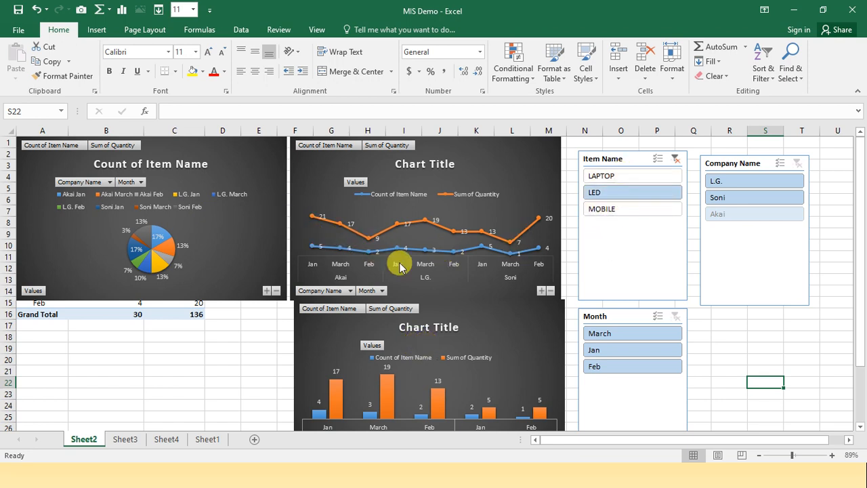
click(675, 163)
click(674, 160)
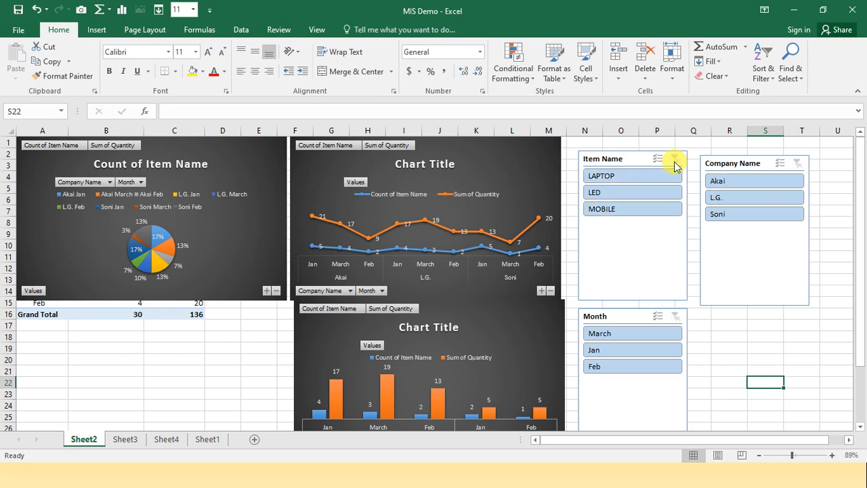
Connect the Item Name slicer to PivotTable1, PivotTable2 and PivotTable3 through its report connections
click(635, 157)
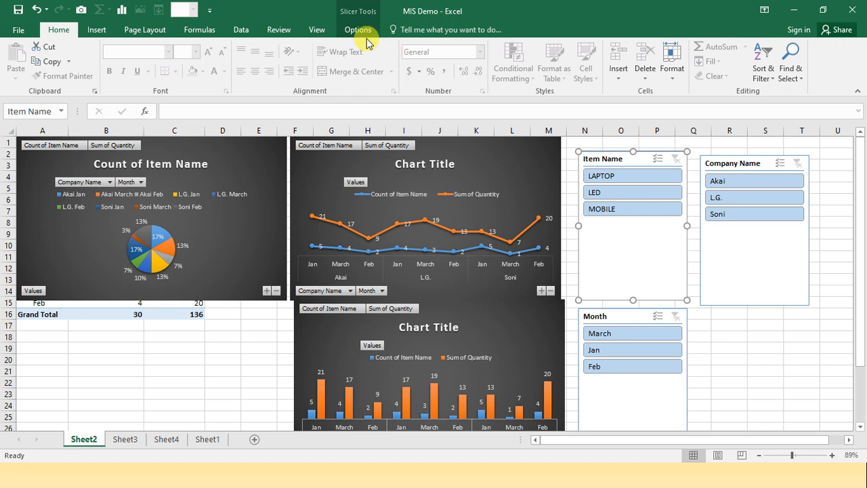
click(359, 33)
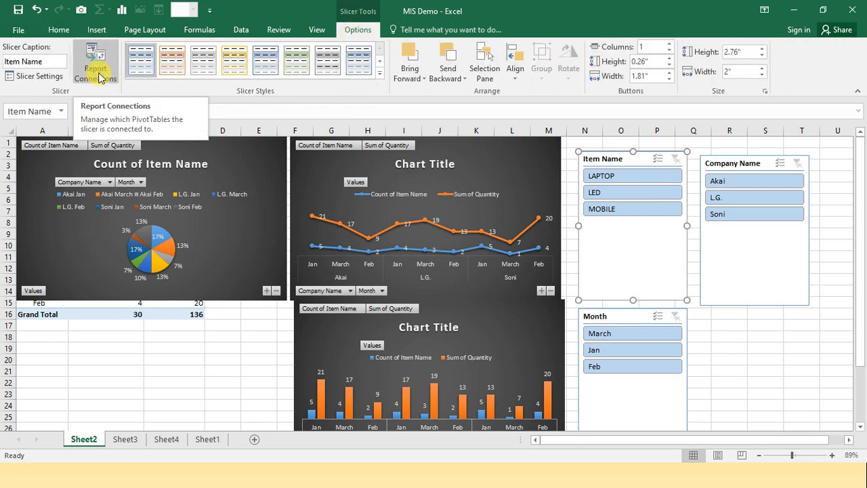
click(95, 64)
click(529, 281)
click(530, 292)
click(529, 304)
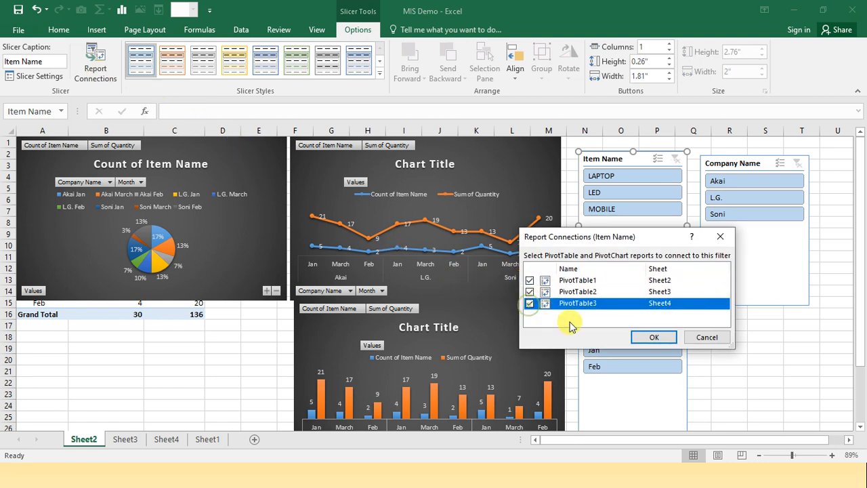
click(640, 337)
Add PivotTable1 and PivotTable3 to the report connections of the Company Name slicer
click(750, 167)
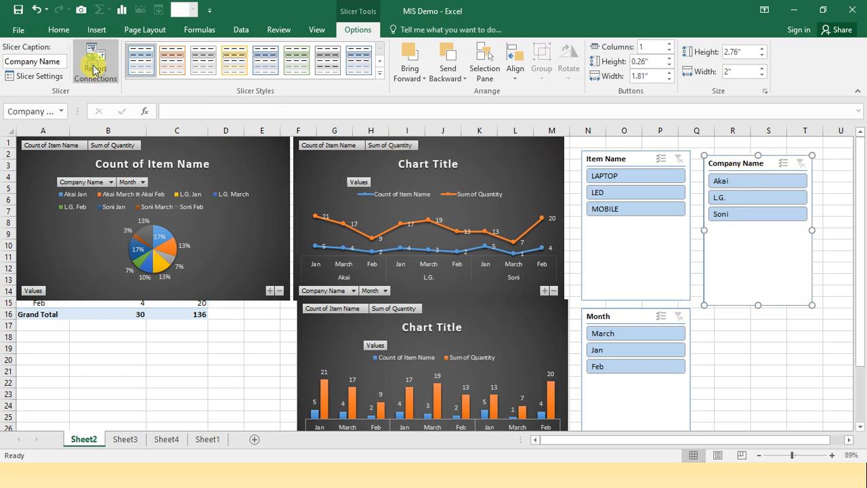
click(94, 69)
click(530, 280)
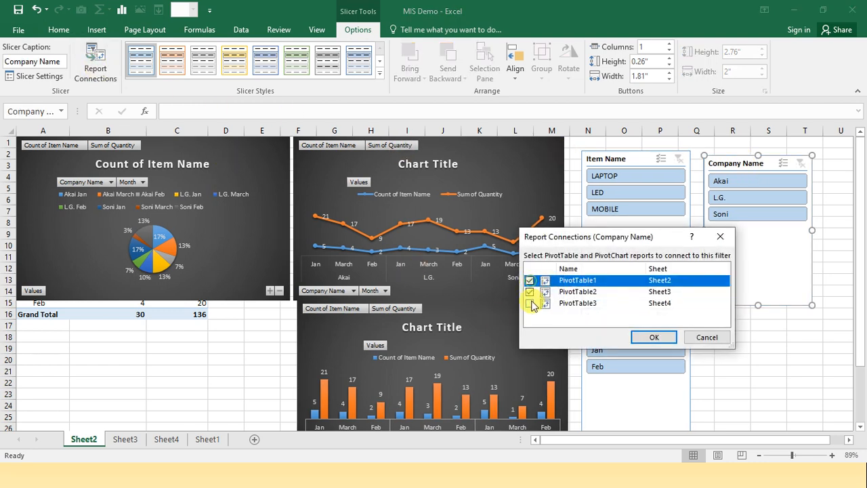
click(529, 303)
click(651, 338)
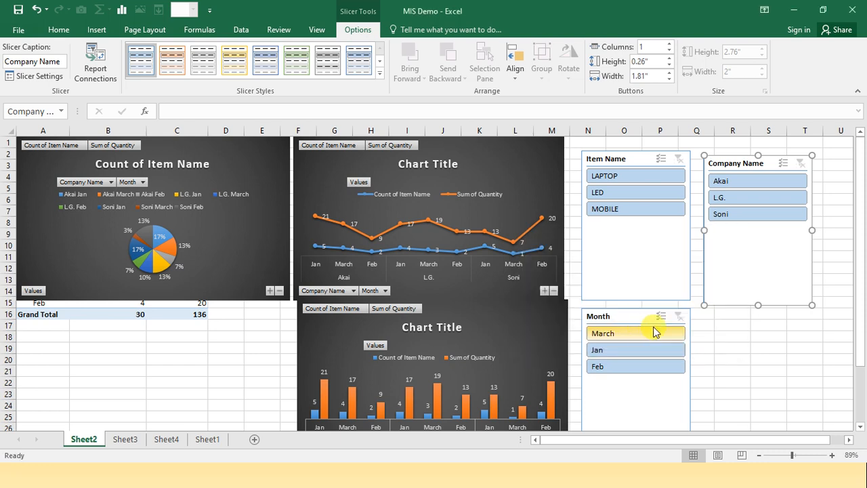
Connect the Month slicer to PivotTable1 and PivotTable3 as well
click(613, 317)
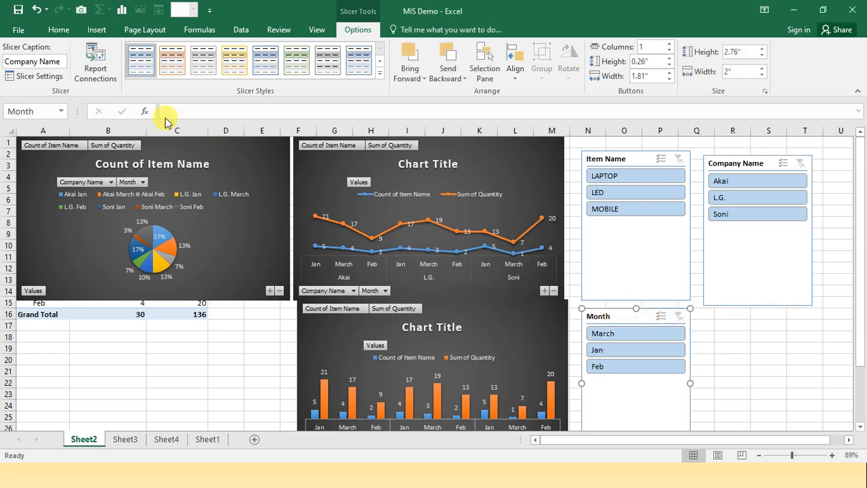
click(95, 69)
click(529, 279)
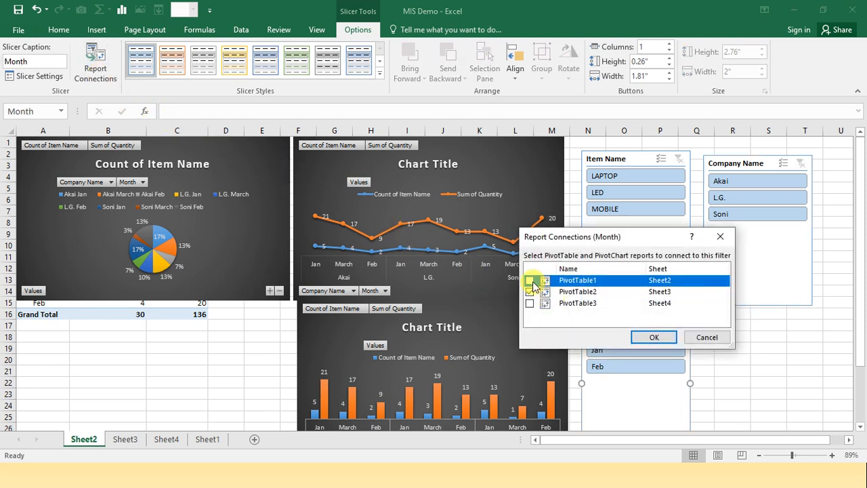
click(530, 303)
click(647, 337)
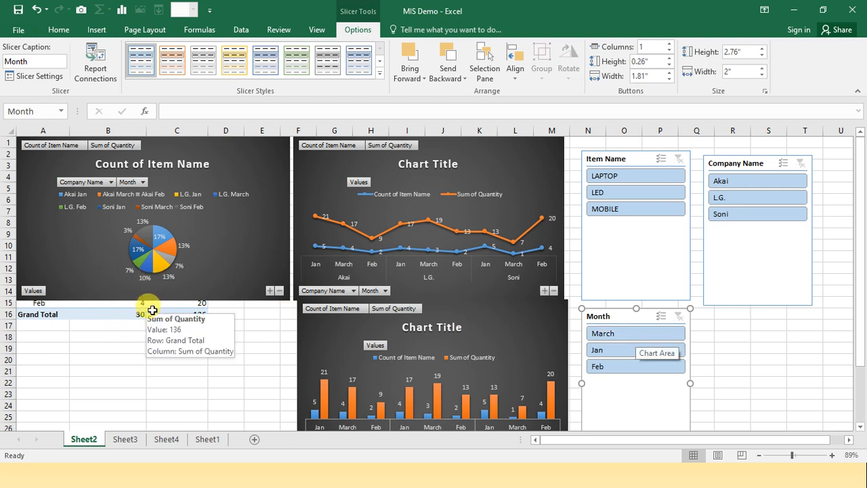
Test the linked slicers with company L.G. and the months Feb and Jan, and clear the Month and Company Name filters
click(722, 200)
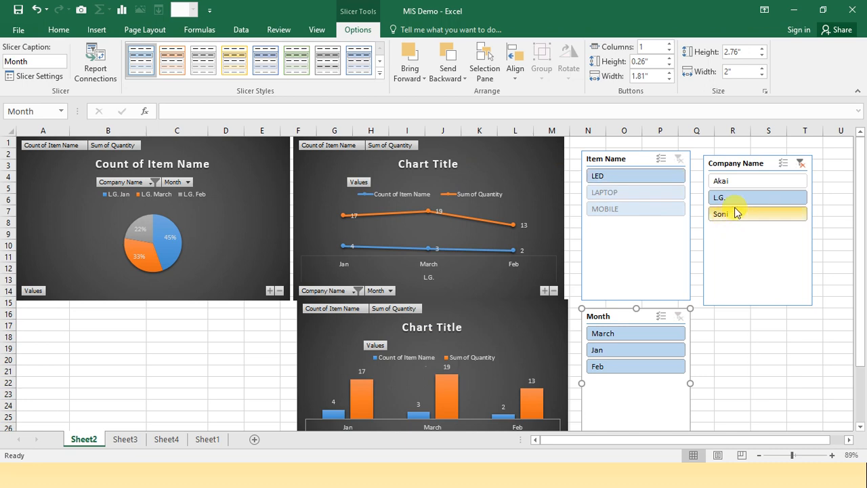
click(627, 178)
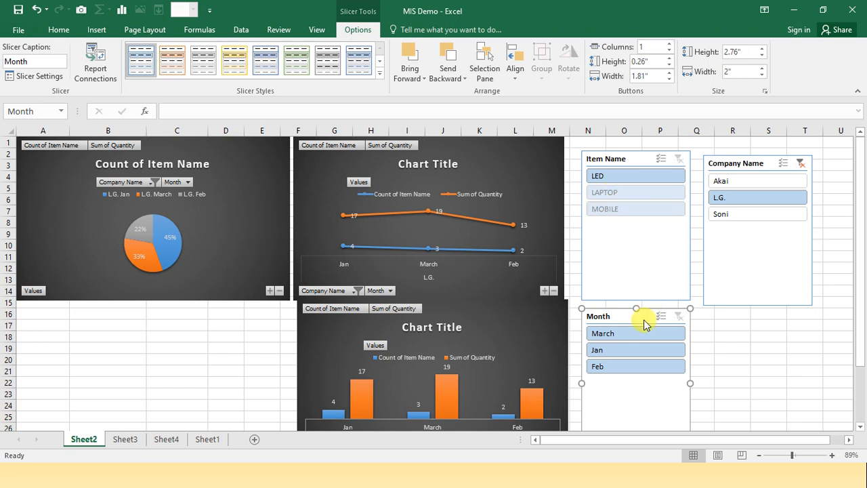
click(616, 367)
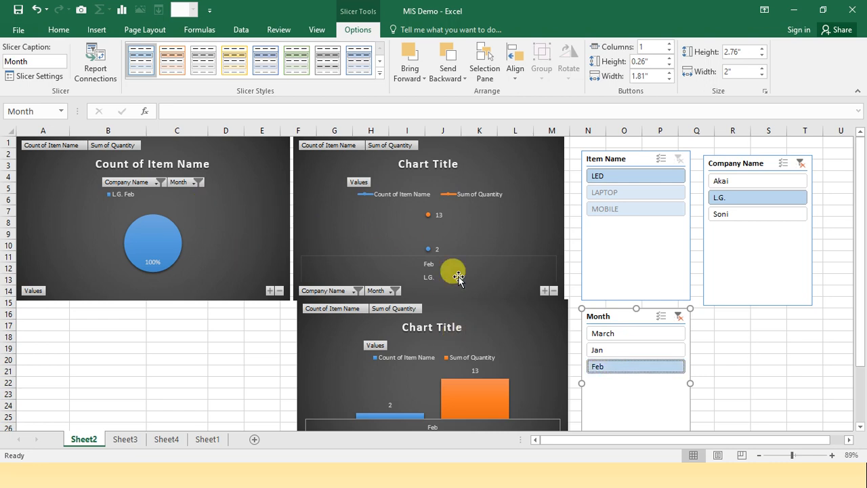
click(600, 351)
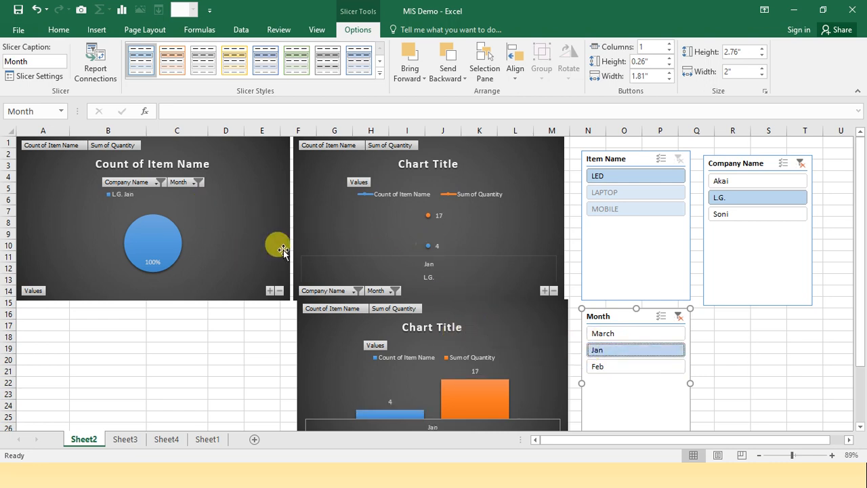
click(679, 315)
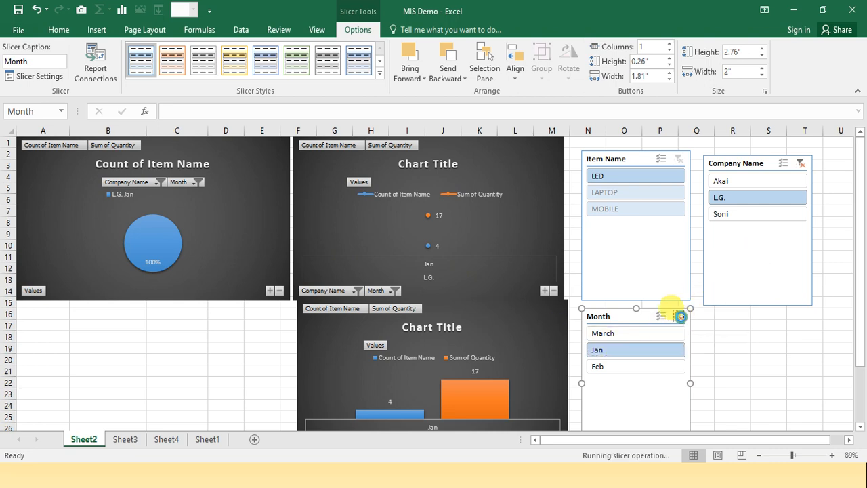
click(801, 166)
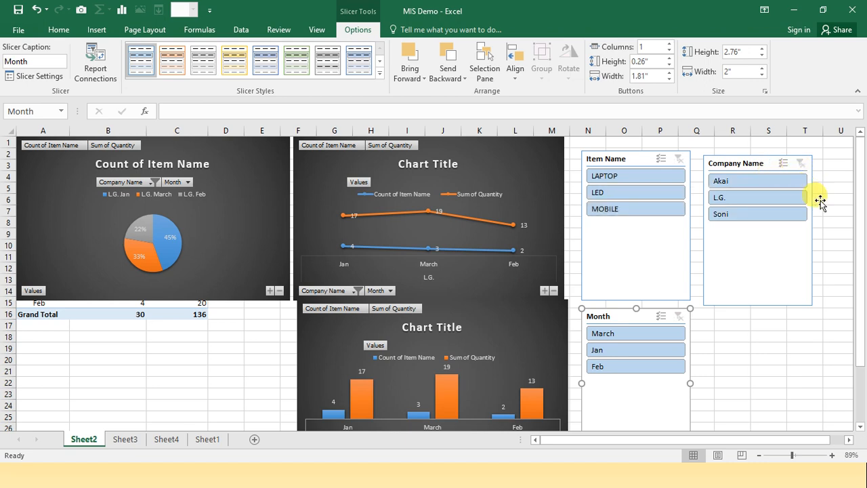
click(754, 333)
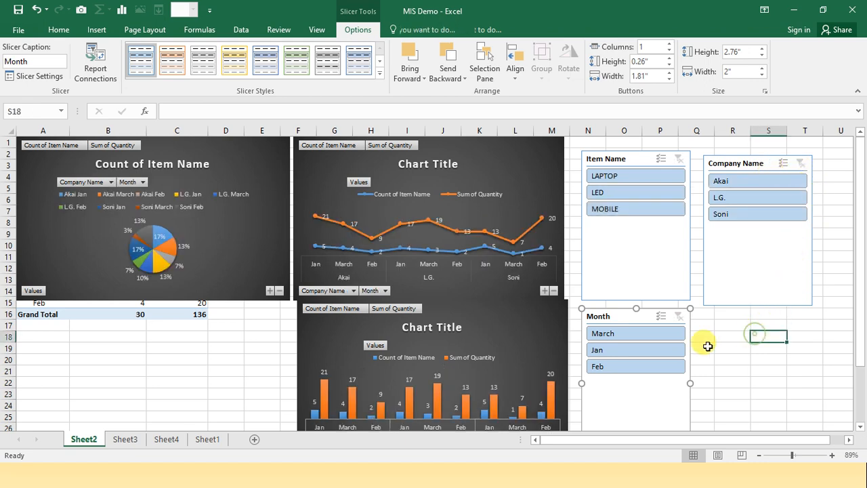
Filter the dashboard to month Jan and item LED, and switch to the MIS report presentation slide
click(606, 350)
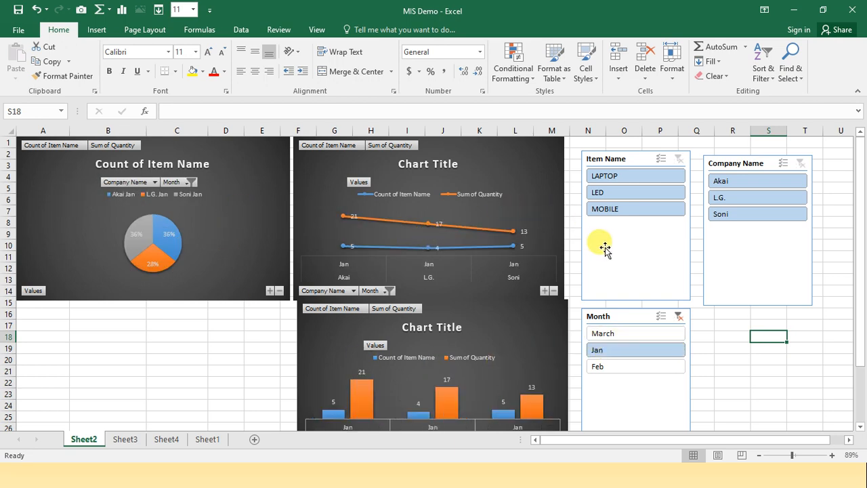
click(636, 193)
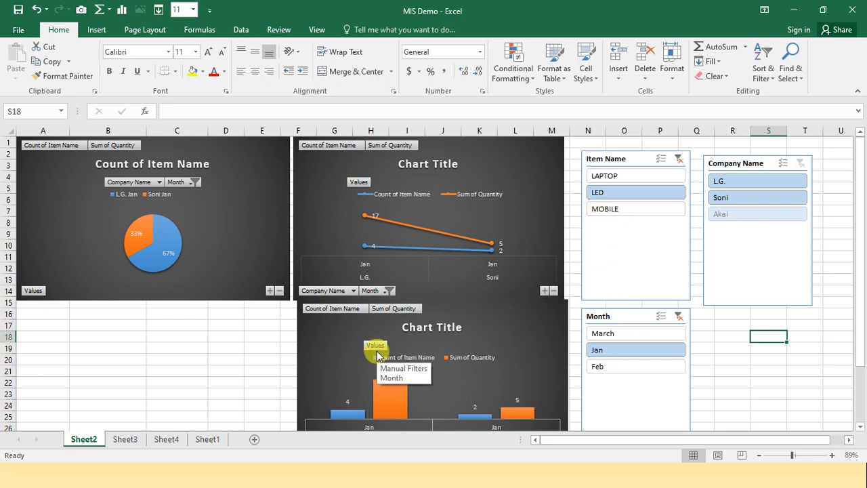
key(alt+Tab)
key(alt+Tab)
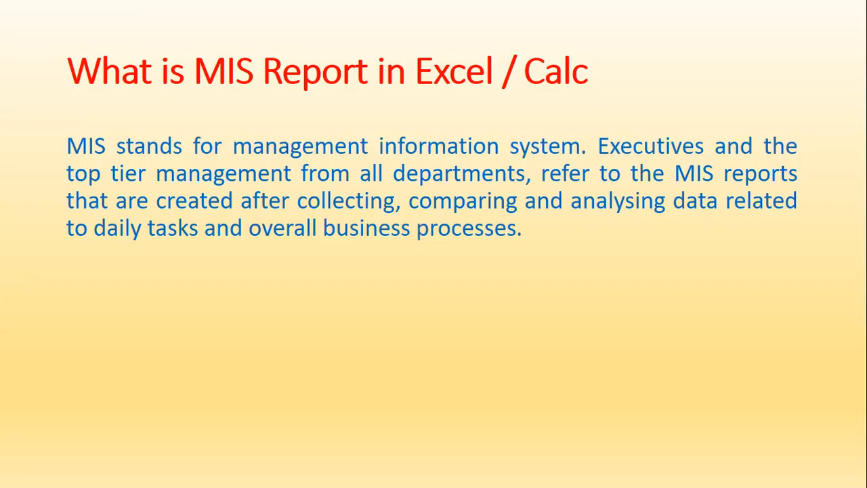